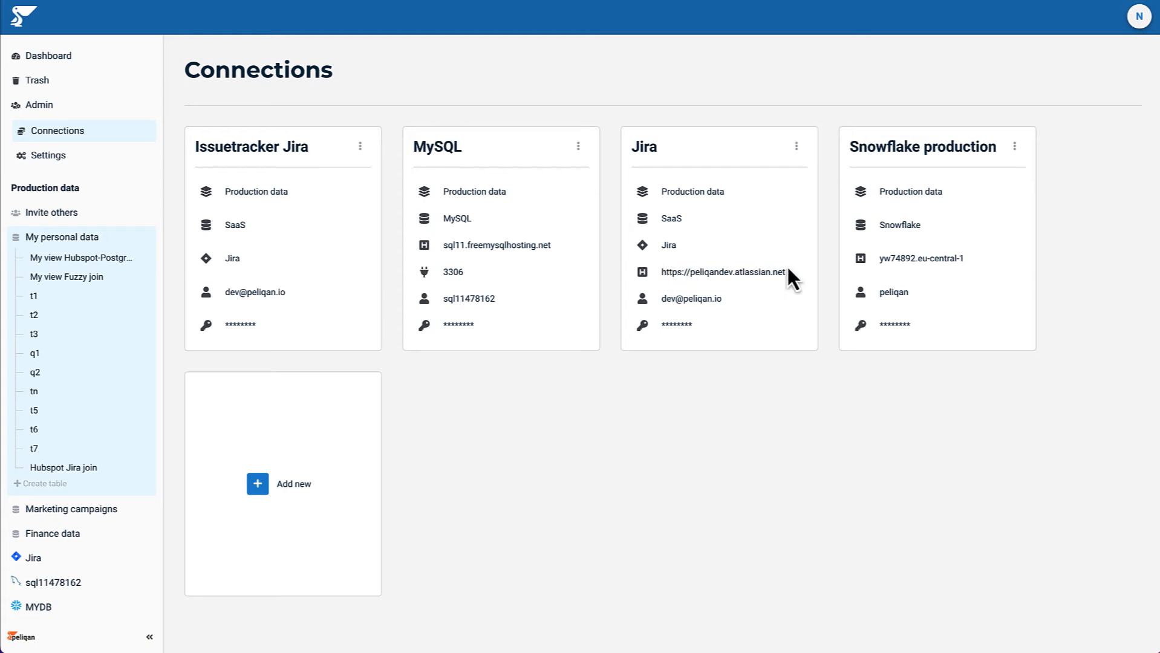
# Step: Start a new connection named Hubspot CRM with type SaaS and subtype HubSpot
pyautogui.click(259, 487)
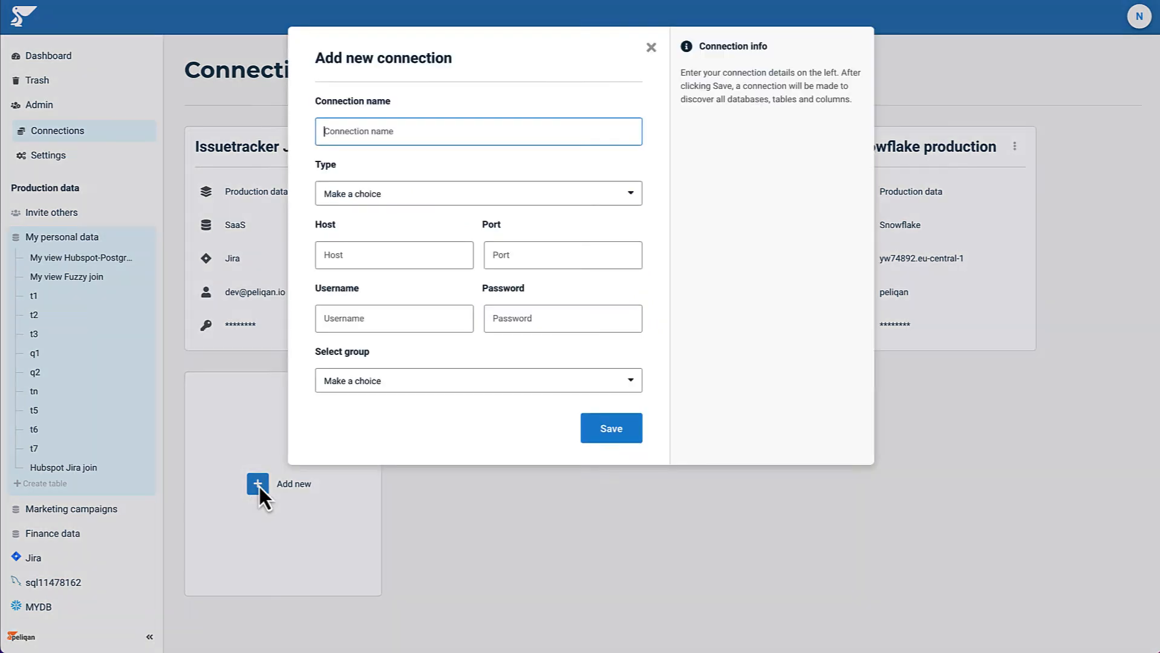
pyautogui.write('Hu')
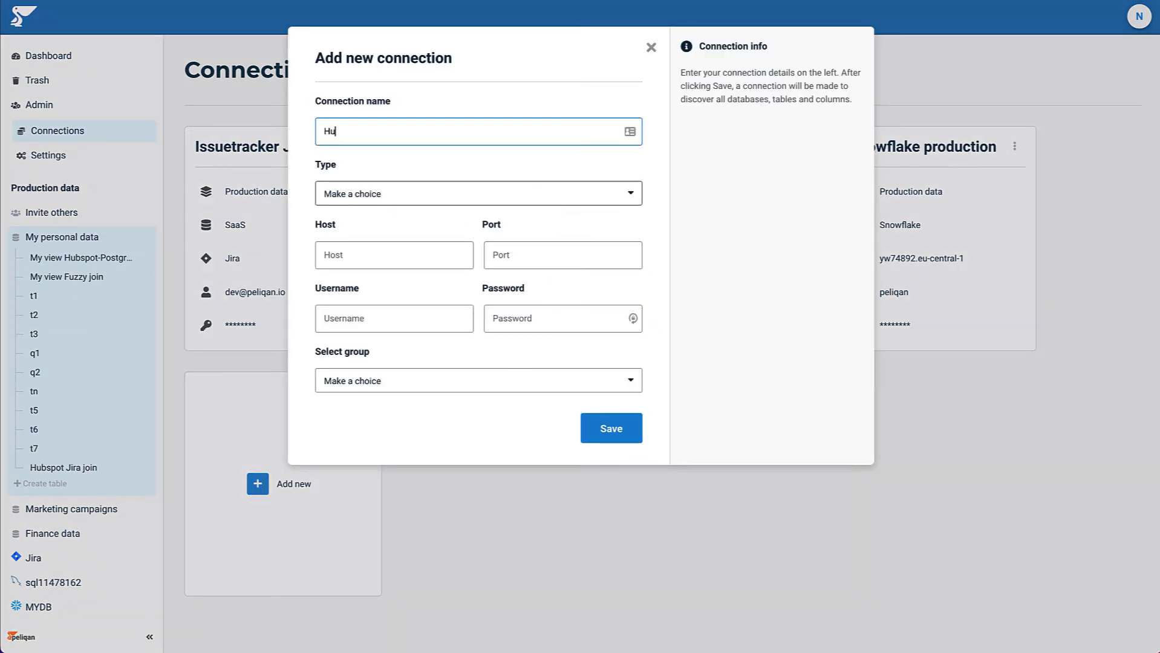
pyautogui.write('bspot CRM')
pyautogui.click(486, 197)
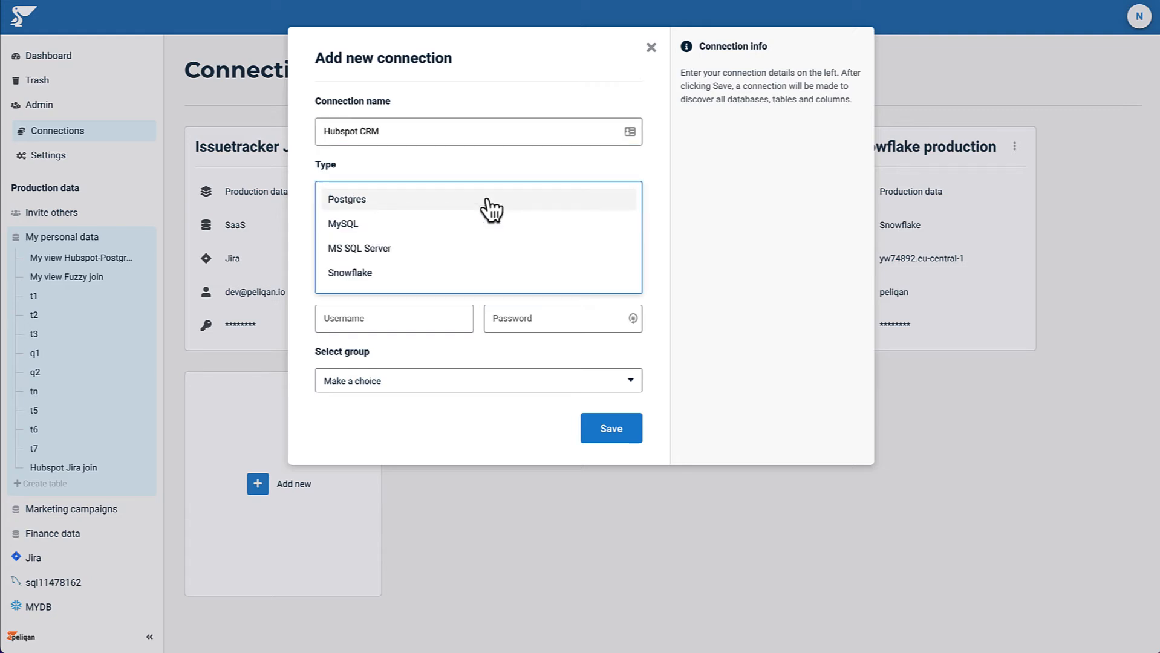
pyautogui.scroll(-2, 500, 249)
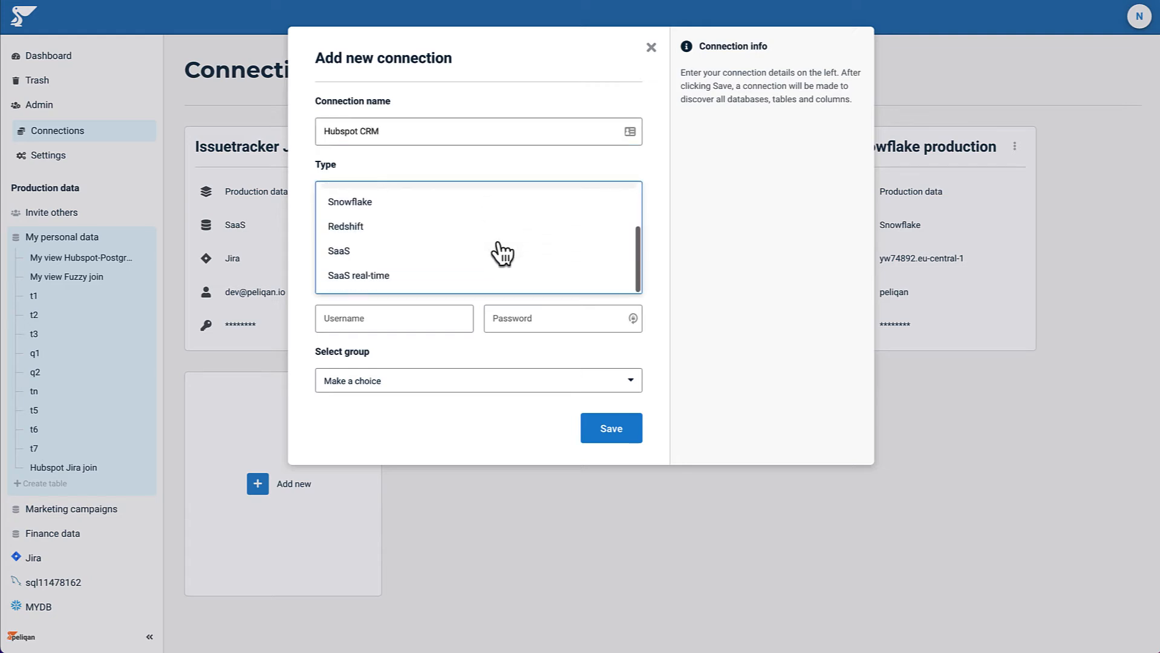
pyautogui.click(366, 251)
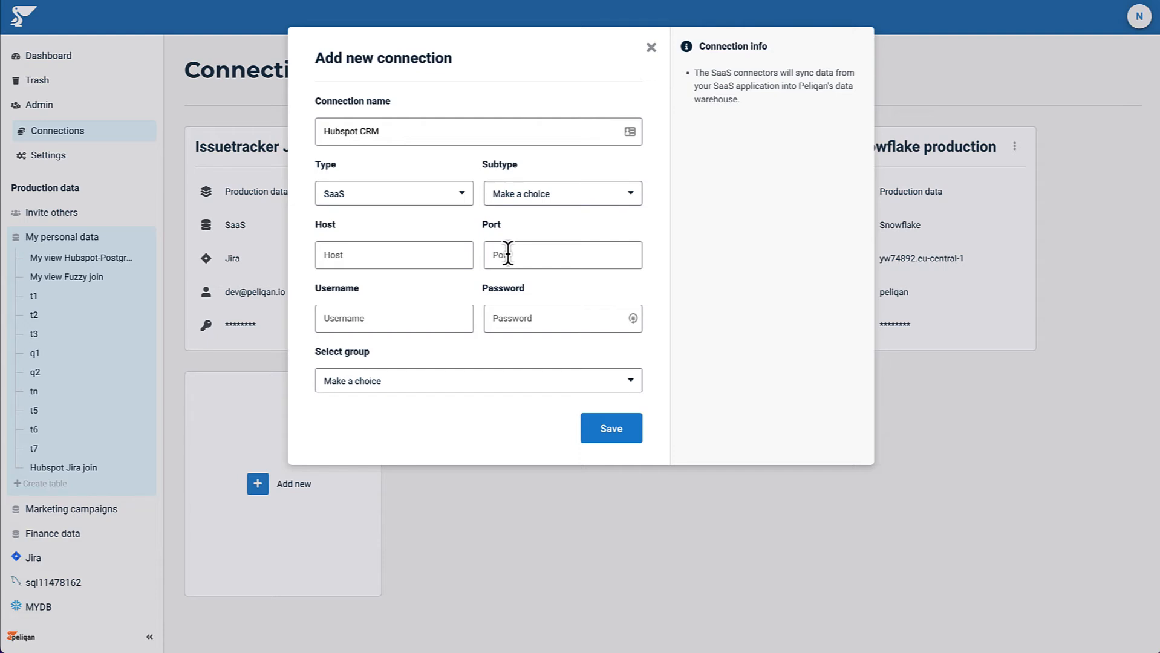
pyautogui.click(581, 193)
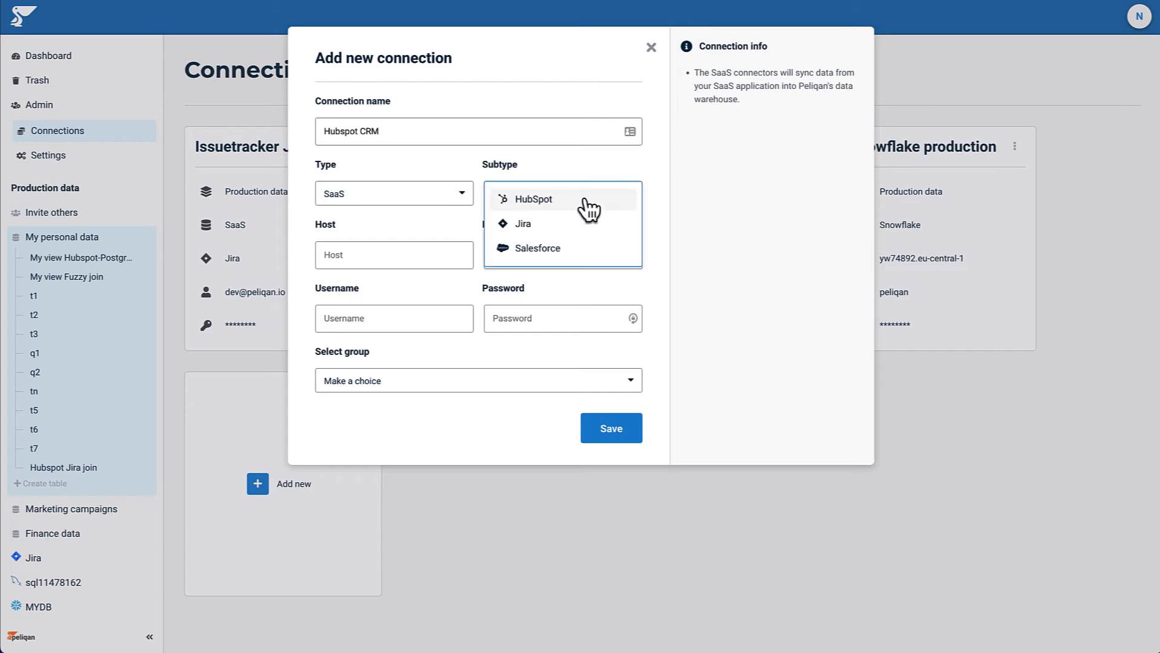
pyautogui.click(566, 201)
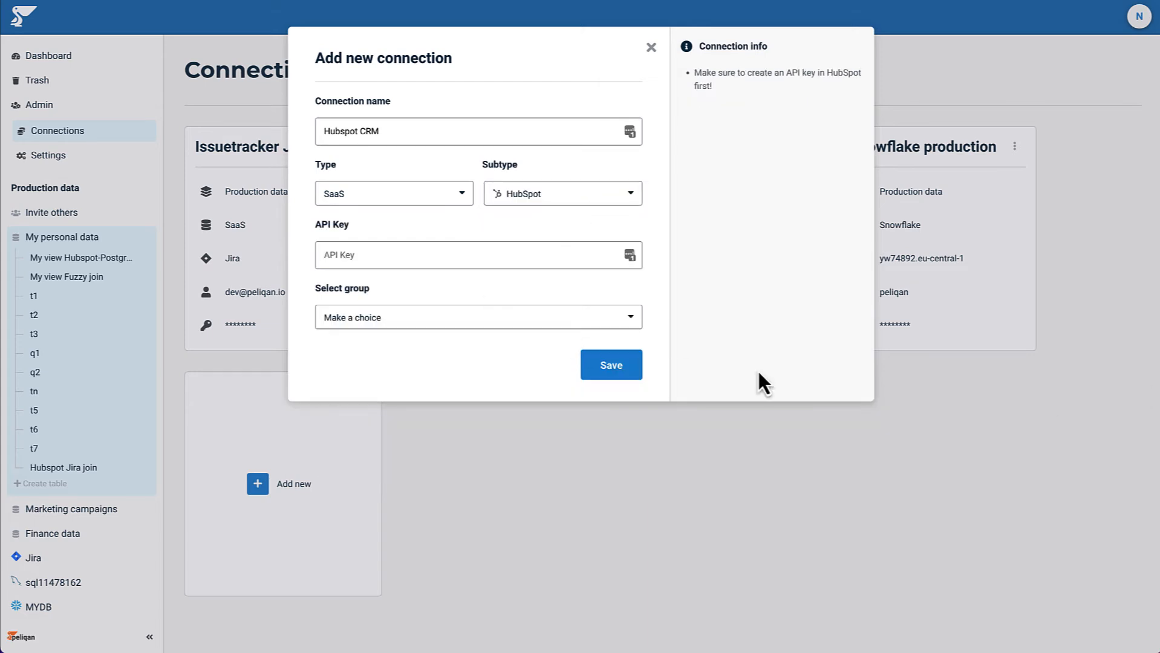
# Step: Paste the API key into the Hubspot CRM connection, assign the Production data group and save it
pyautogui.click(448, 255)
pyautogui.hotkey('ctrl', 'v')
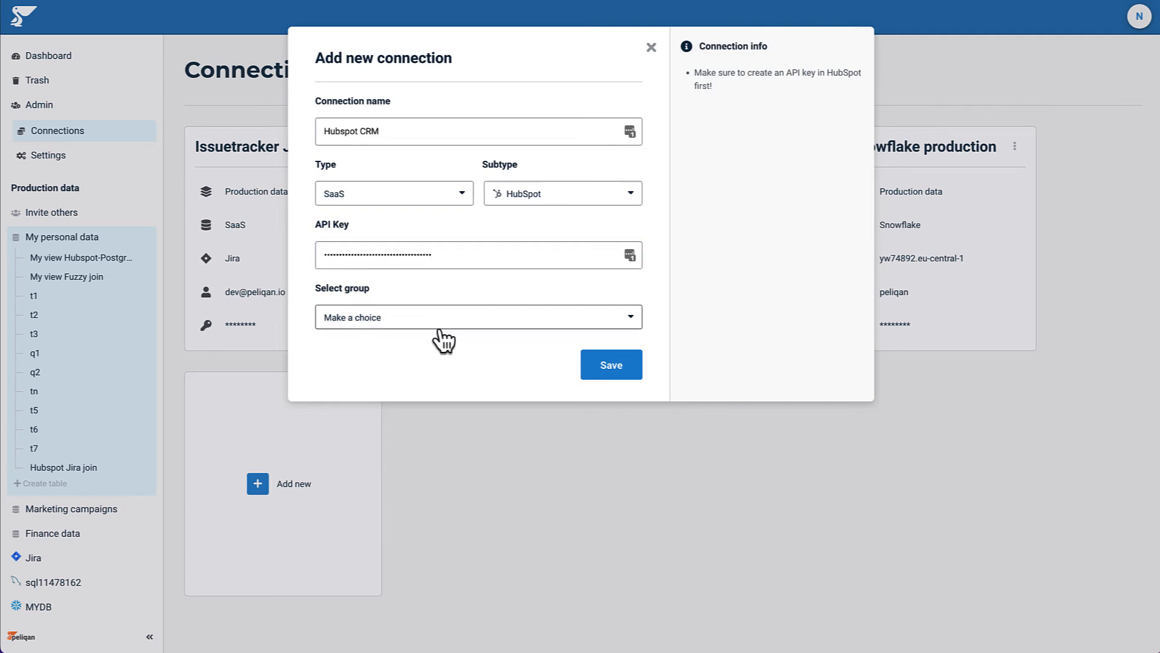
pyautogui.click(443, 320)
pyautogui.click(443, 323)
pyautogui.click(612, 370)
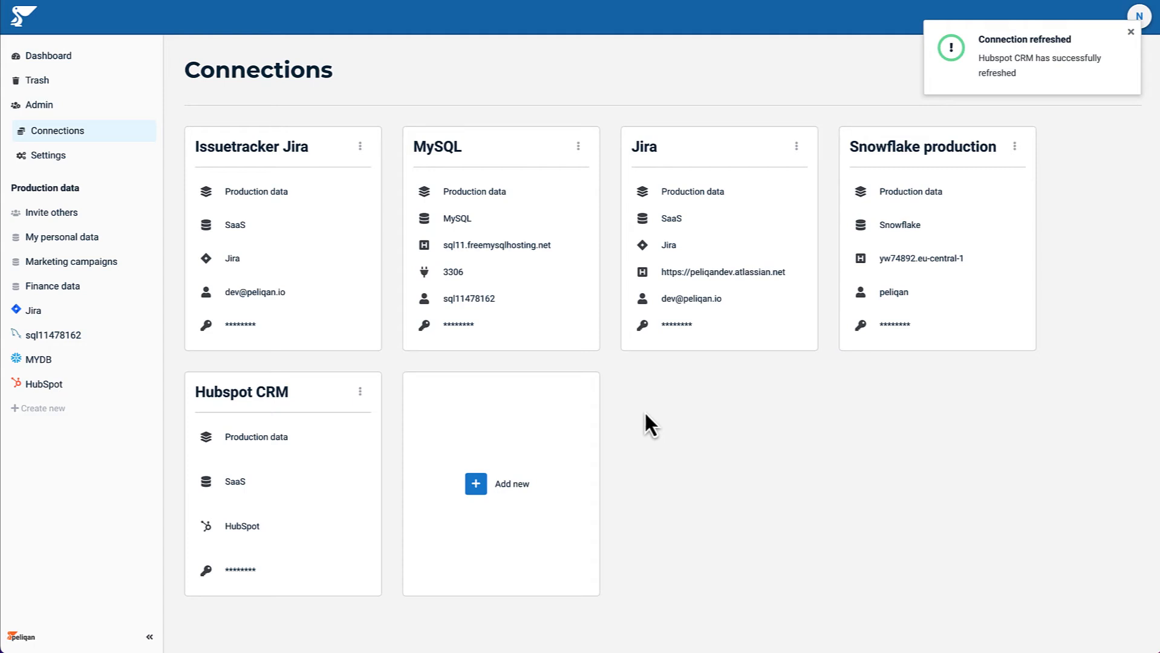
pyautogui.click(1046, 103)
# Step: In HubSpot's hubspot.companies table, begin a new column named Category with the Single select type
pyautogui.click(53, 385)
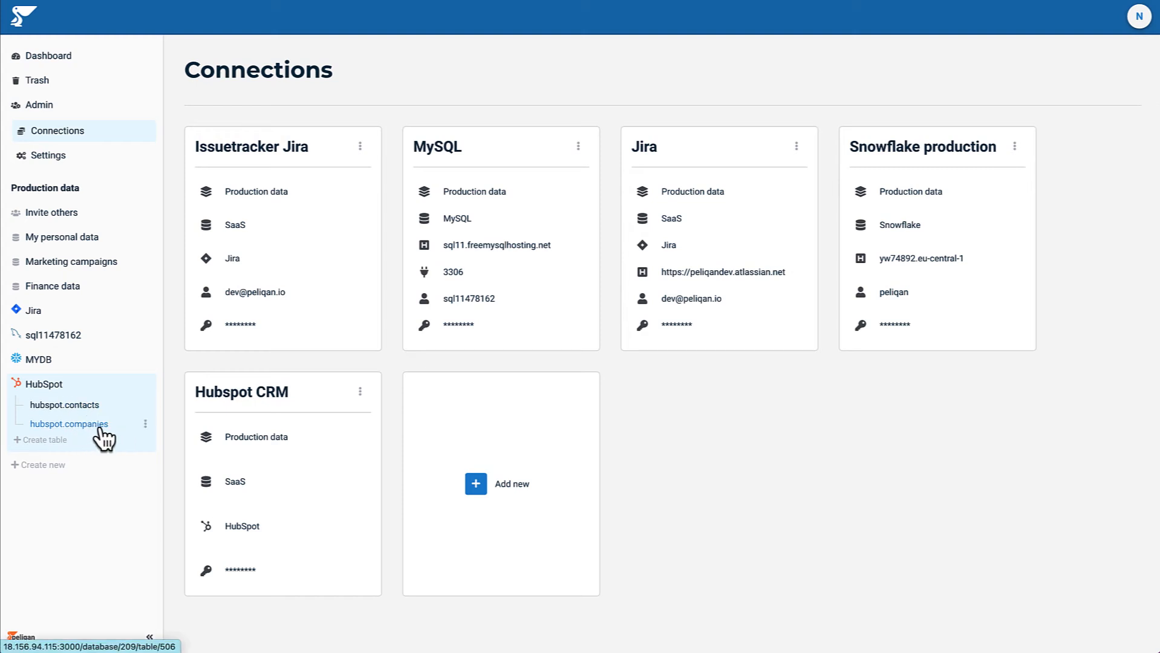
pyautogui.click(100, 425)
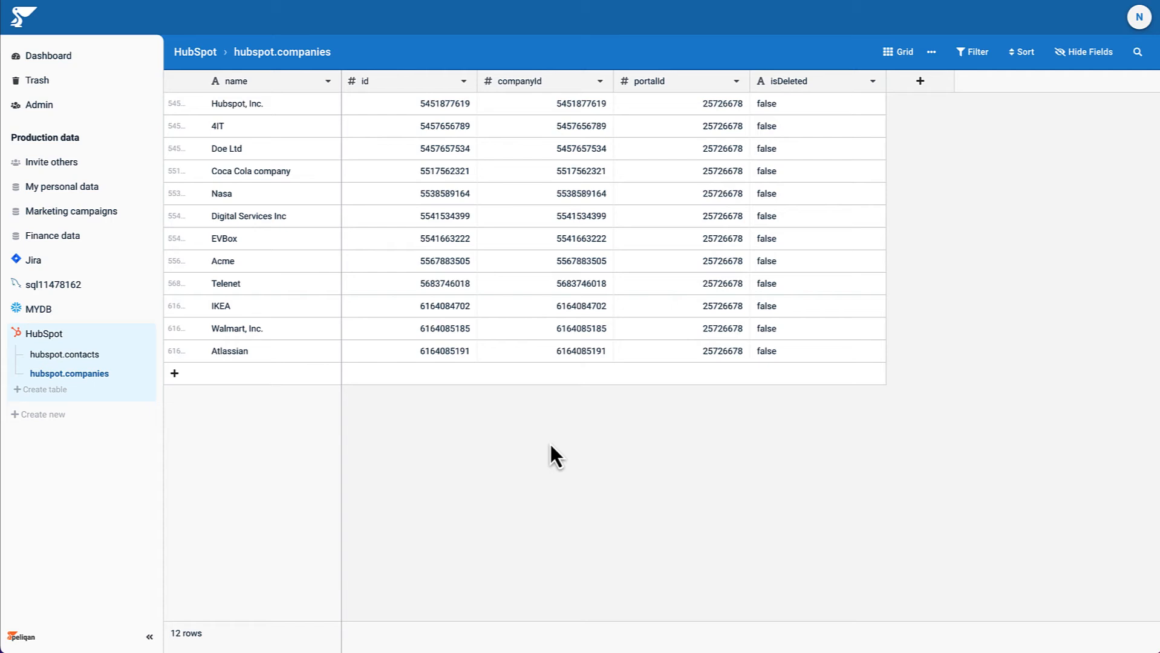
pyautogui.click(922, 82)
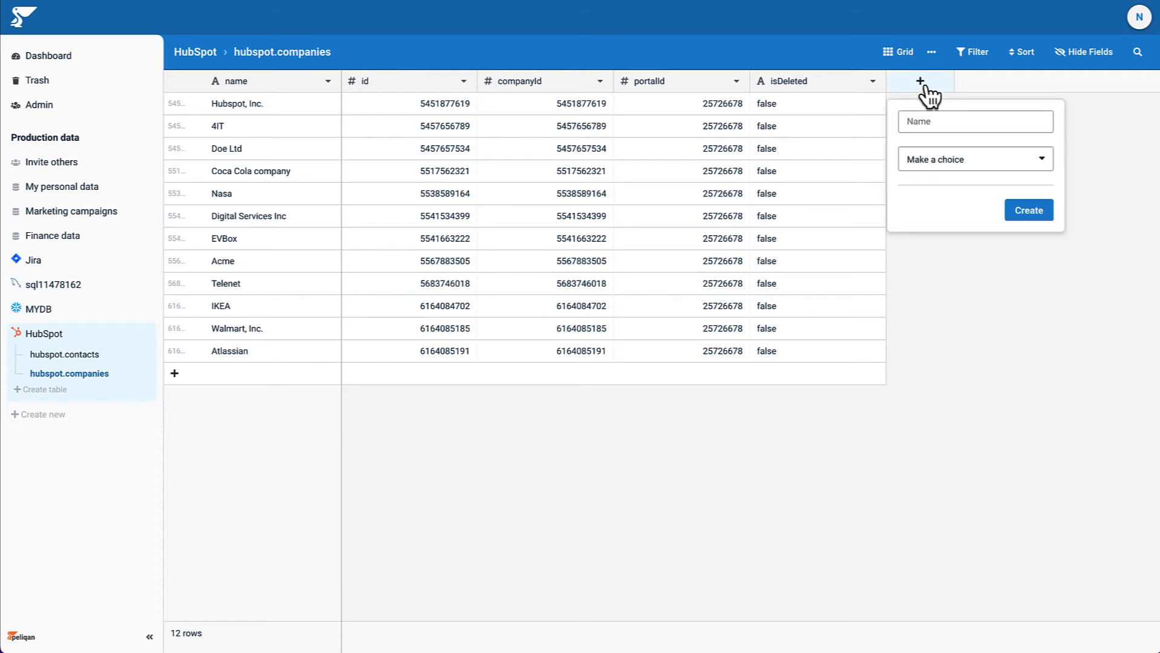
pyautogui.click(948, 121)
pyautogui.write('Category')
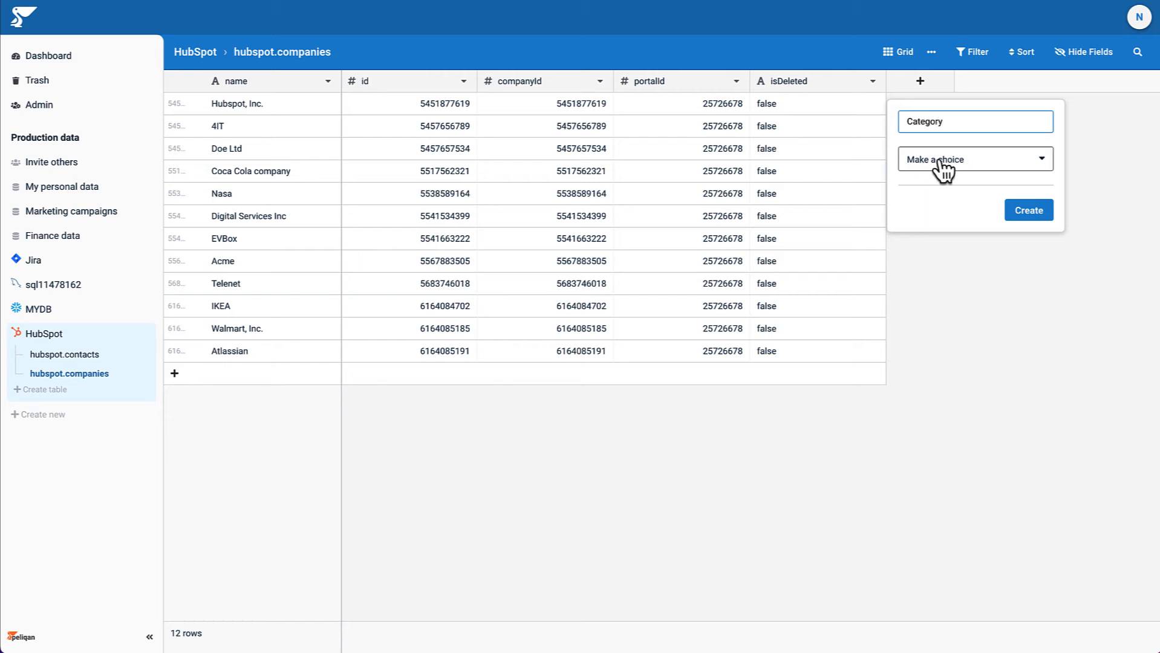
pyautogui.click(943, 169)
pyautogui.scroll(-3, 975, 253)
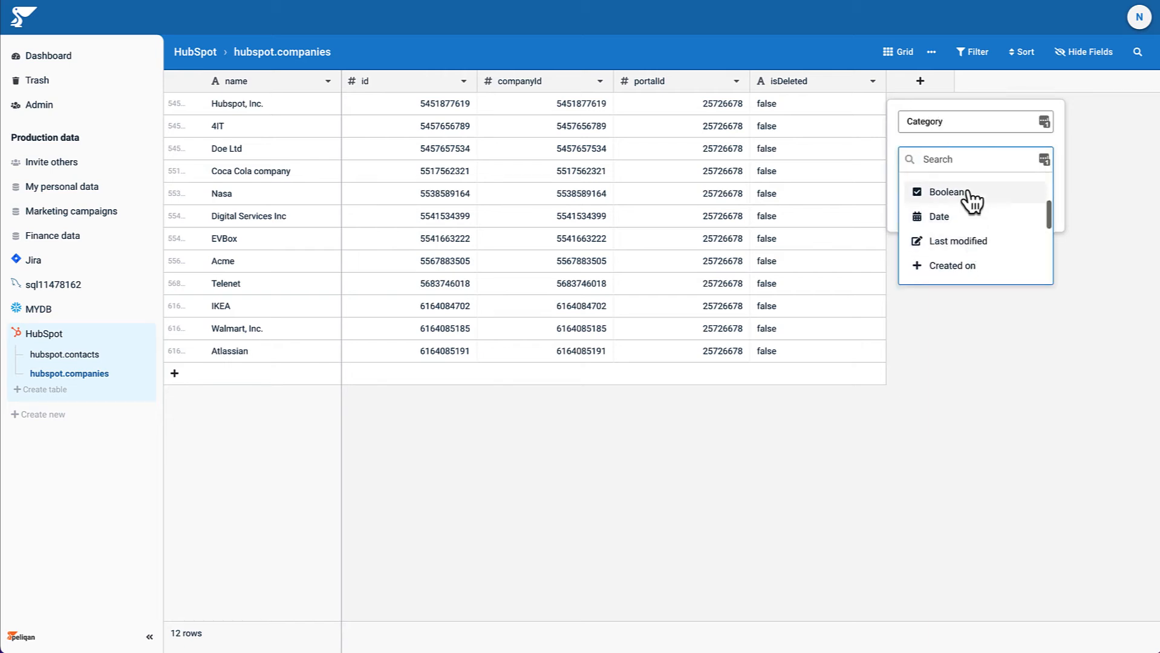
pyautogui.scroll(-4, 973, 209)
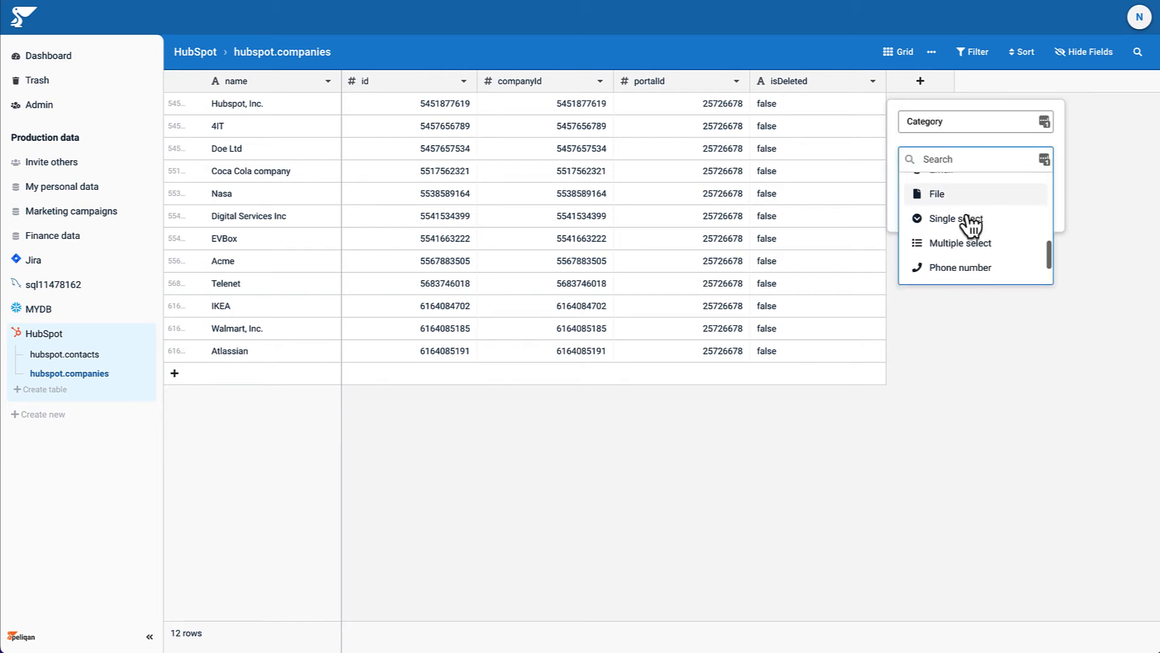
pyautogui.scroll(-1, 974, 225)
pyautogui.click(969, 198)
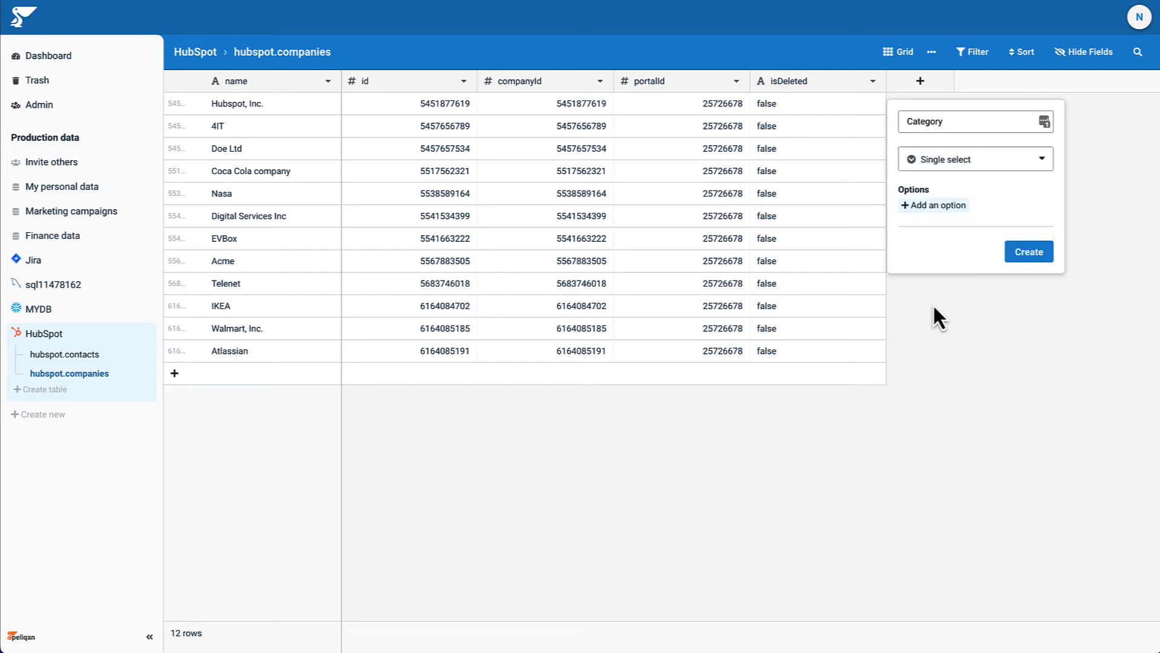
# Step: Add the options VIP, Normal and Old to the new Category column
pyautogui.click(950, 207)
pyautogui.write('V')
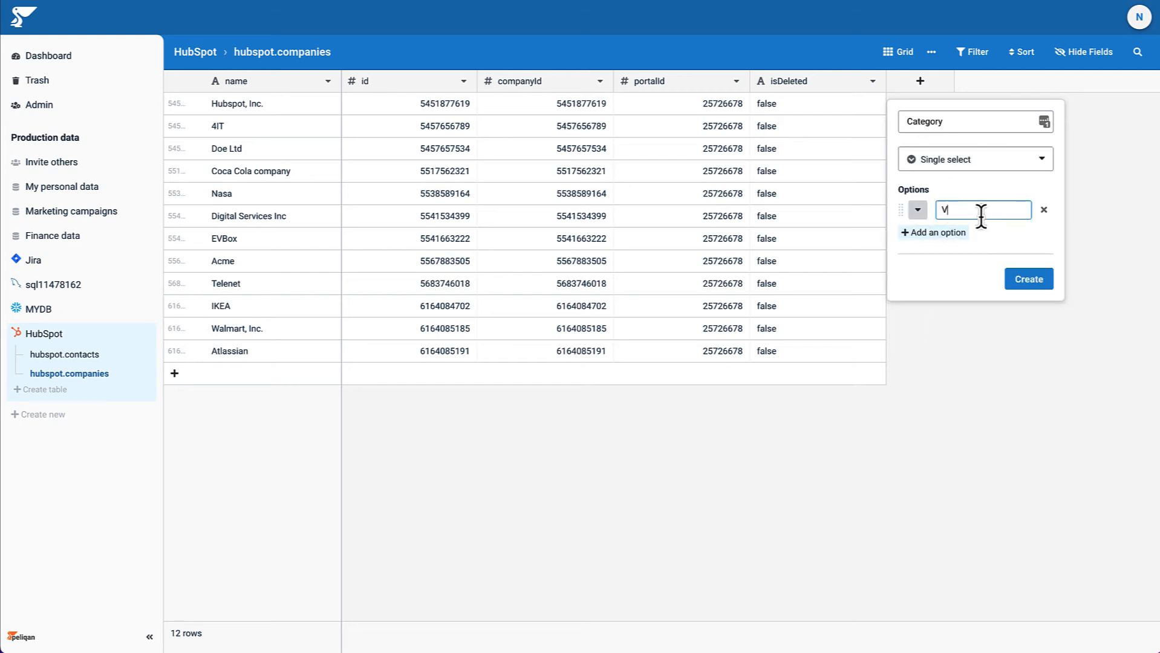
pyautogui.write('IP')
pyautogui.click(942, 234)
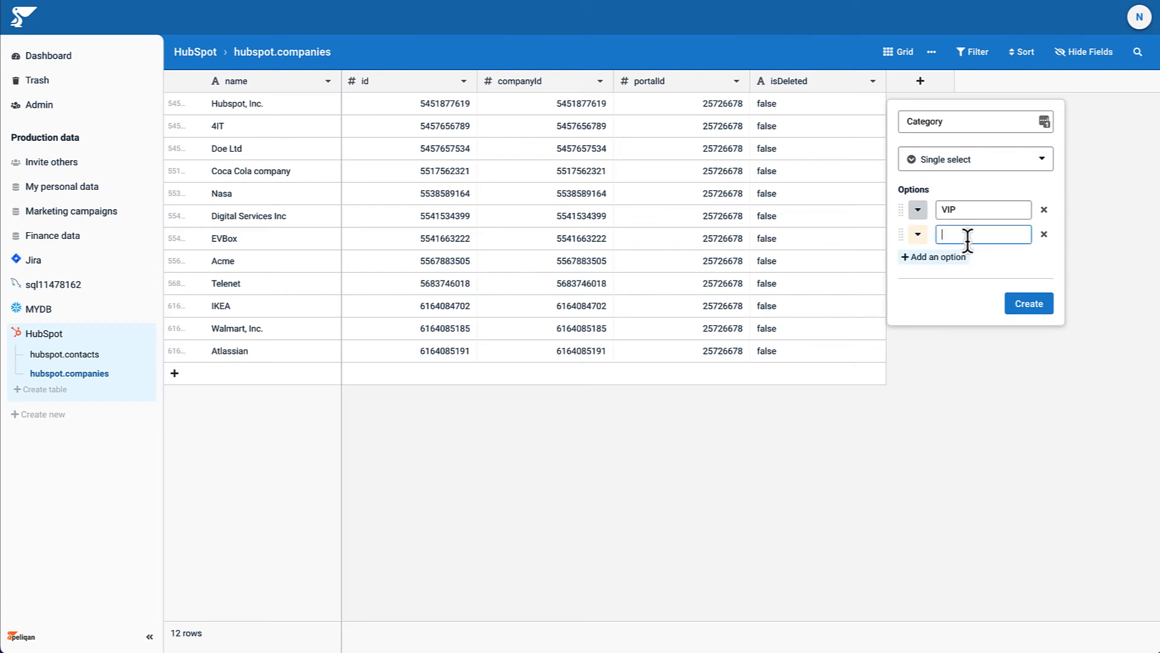
pyautogui.write('Normal')
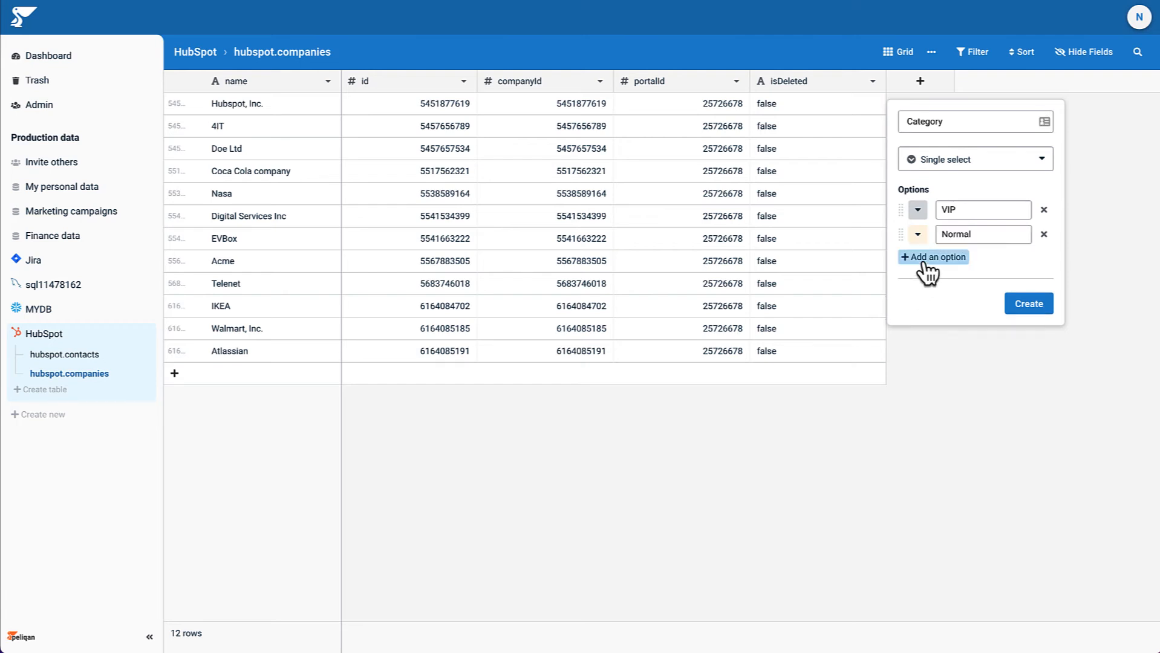
pyautogui.click(932, 257)
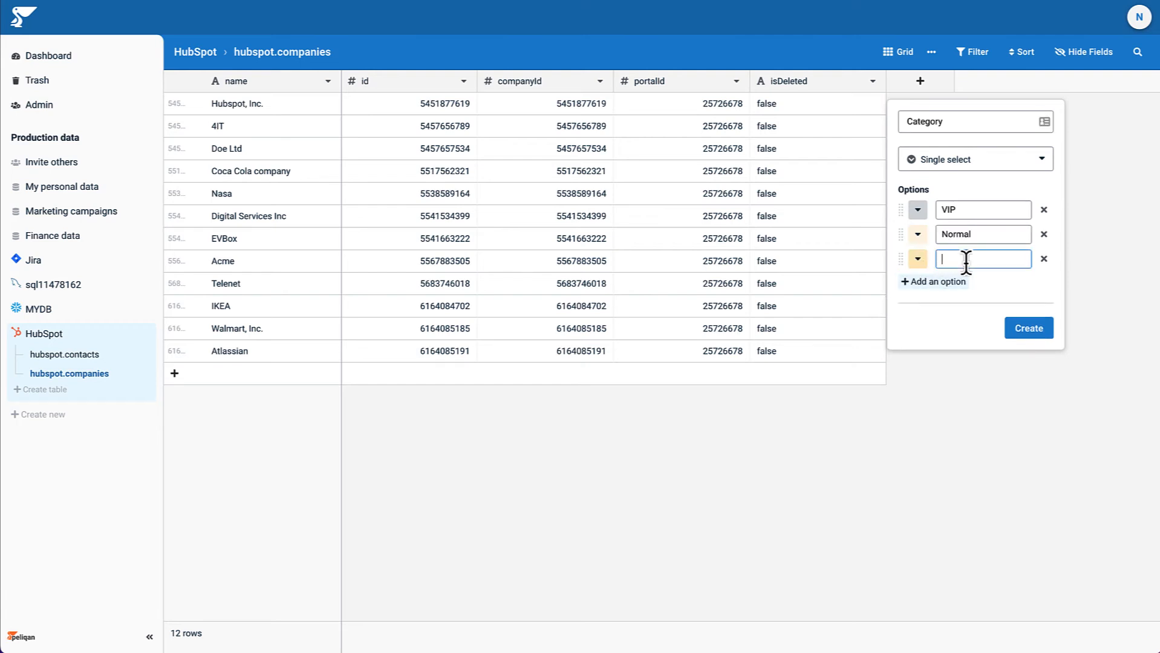
pyautogui.write('Ol')
pyautogui.press('BackSpace')
pyautogui.write('ld')
# Step: Colour the VIP option dark red and the Normal option dark green, and create the Category column
pyautogui.click(918, 211)
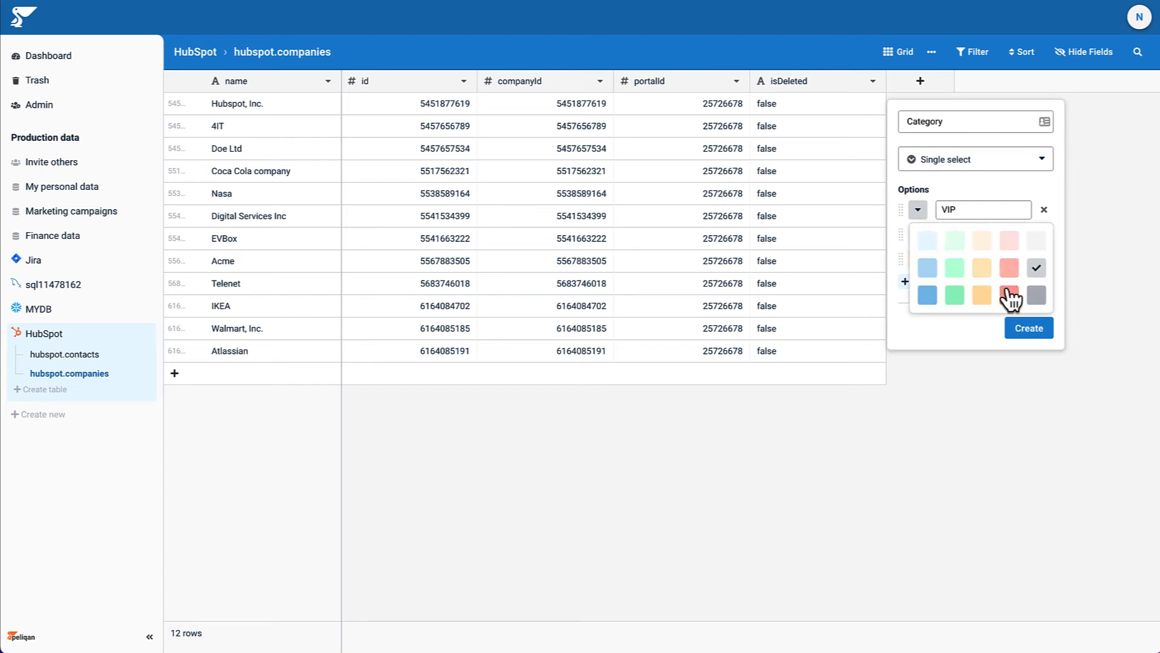
pyautogui.click(1008, 295)
pyautogui.click(918, 235)
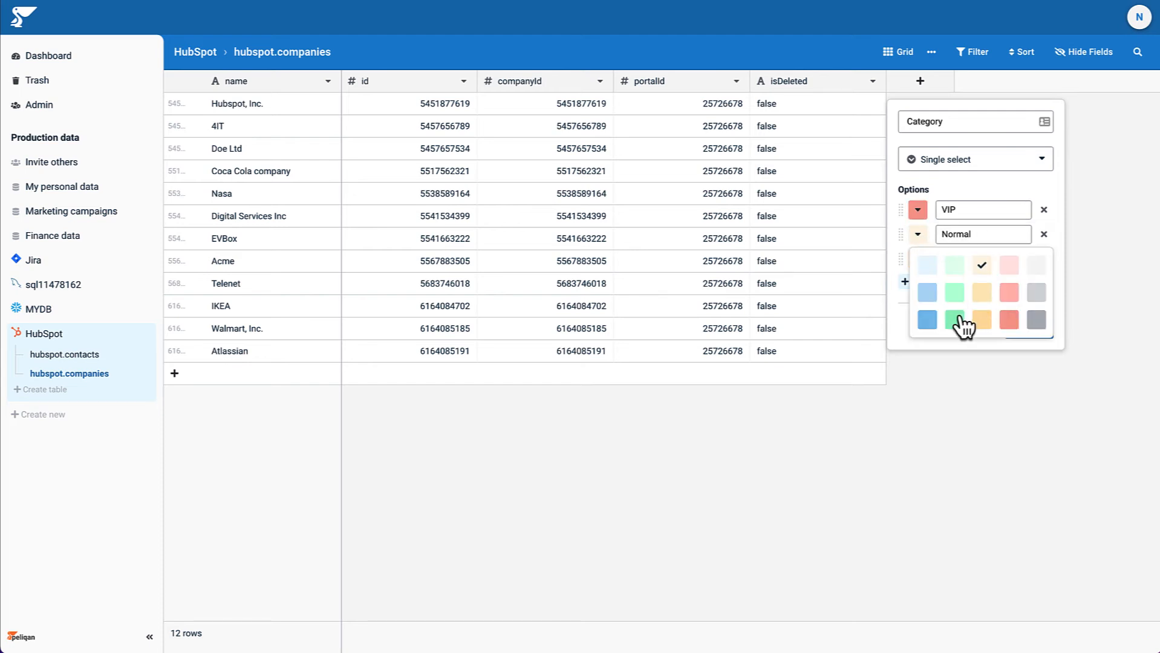
pyautogui.click(956, 319)
pyautogui.click(1021, 336)
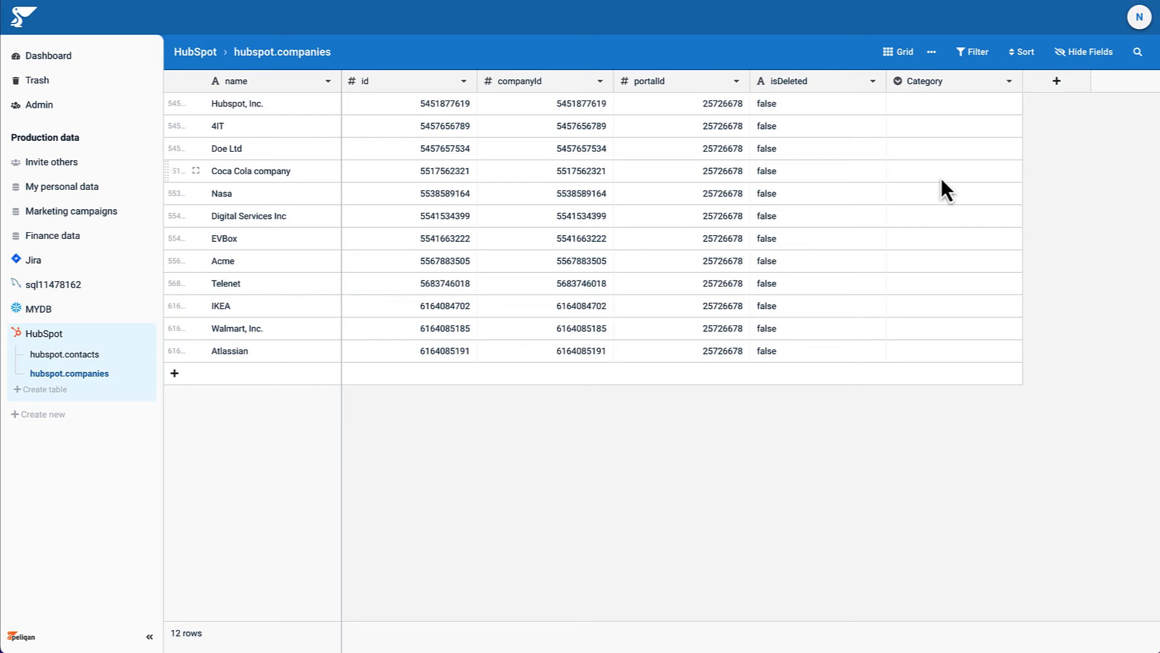
# Step: Set the Category of Hubspot, Inc. to VIP and that of 4IT to Normal
pyautogui.click(955, 107)
pyautogui.click(974, 109)
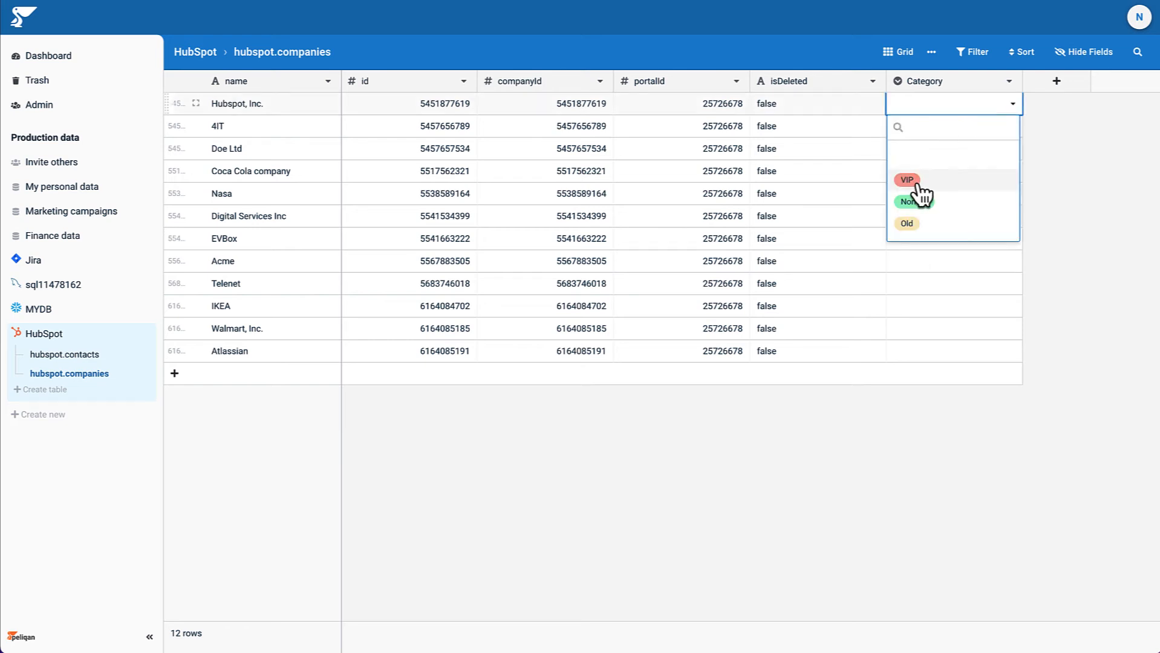
pyautogui.click(908, 181)
pyautogui.click(970, 128)
pyautogui.click(970, 128)
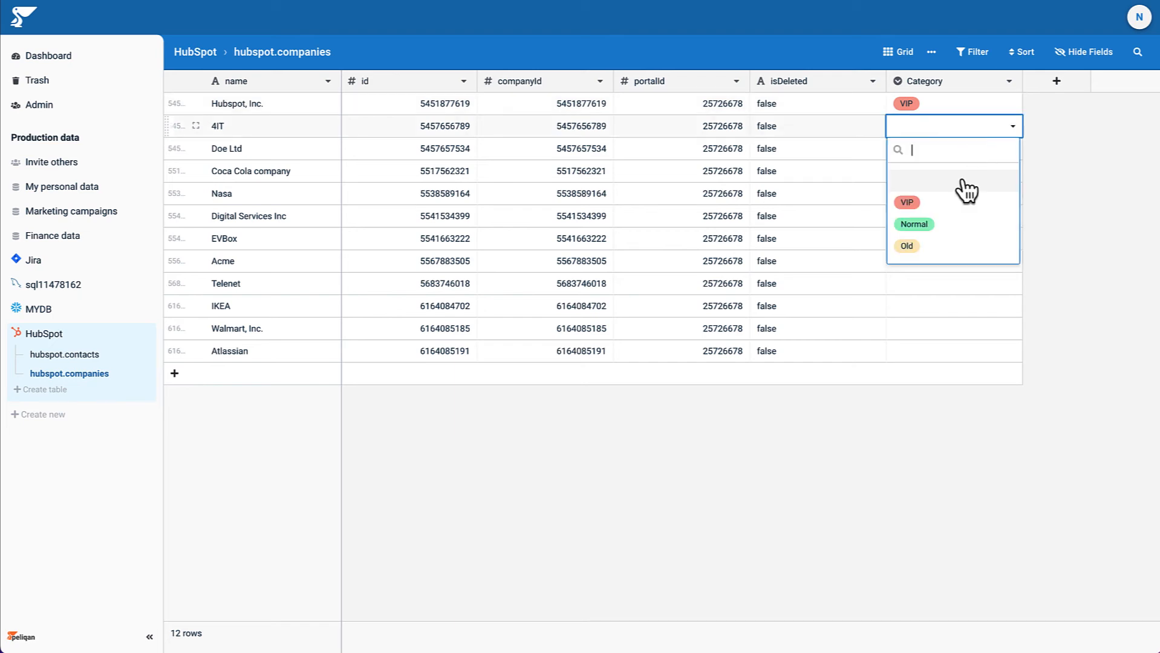
pyautogui.click(956, 225)
# Step: Set the Category of Doe Ltd to Normal and that of Coca Cola company to Old
pyautogui.click(954, 152)
pyautogui.click(945, 155)
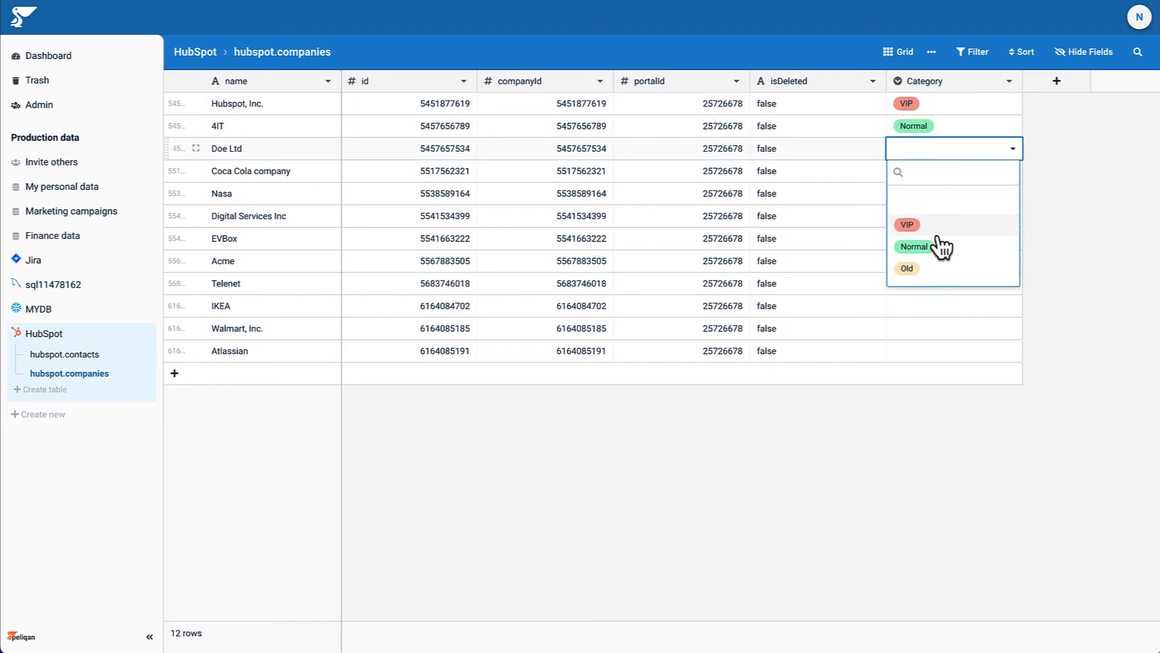
pyautogui.click(912, 247)
pyautogui.click(948, 174)
pyautogui.click(947, 174)
pyautogui.click(911, 291)
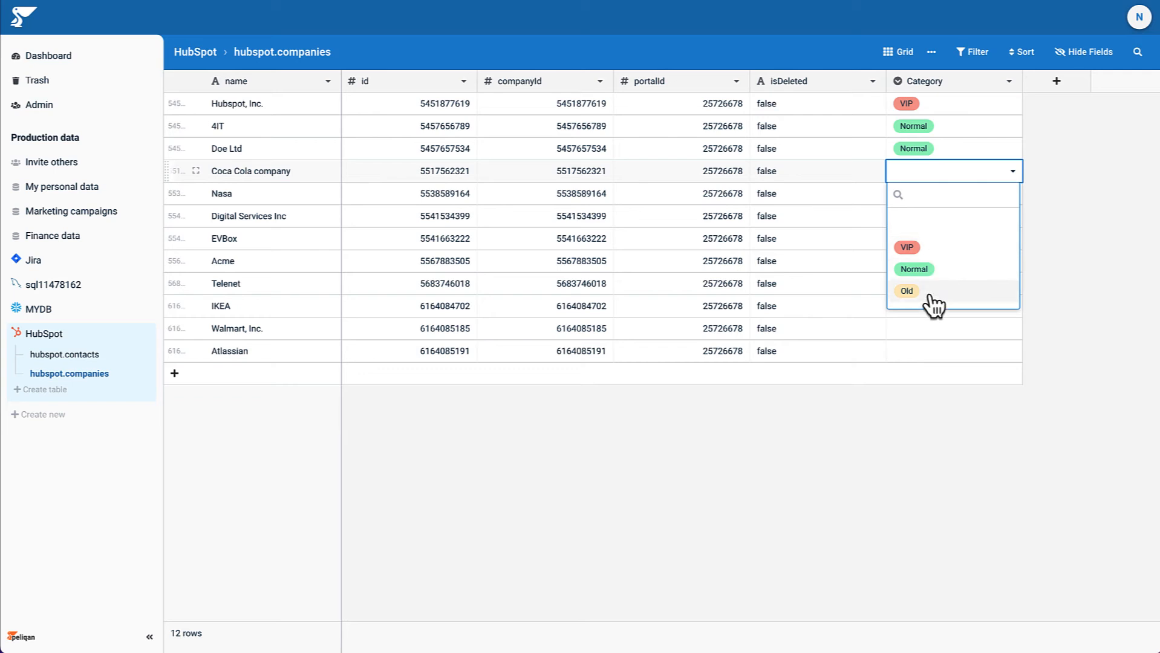
pyautogui.click(863, 511)
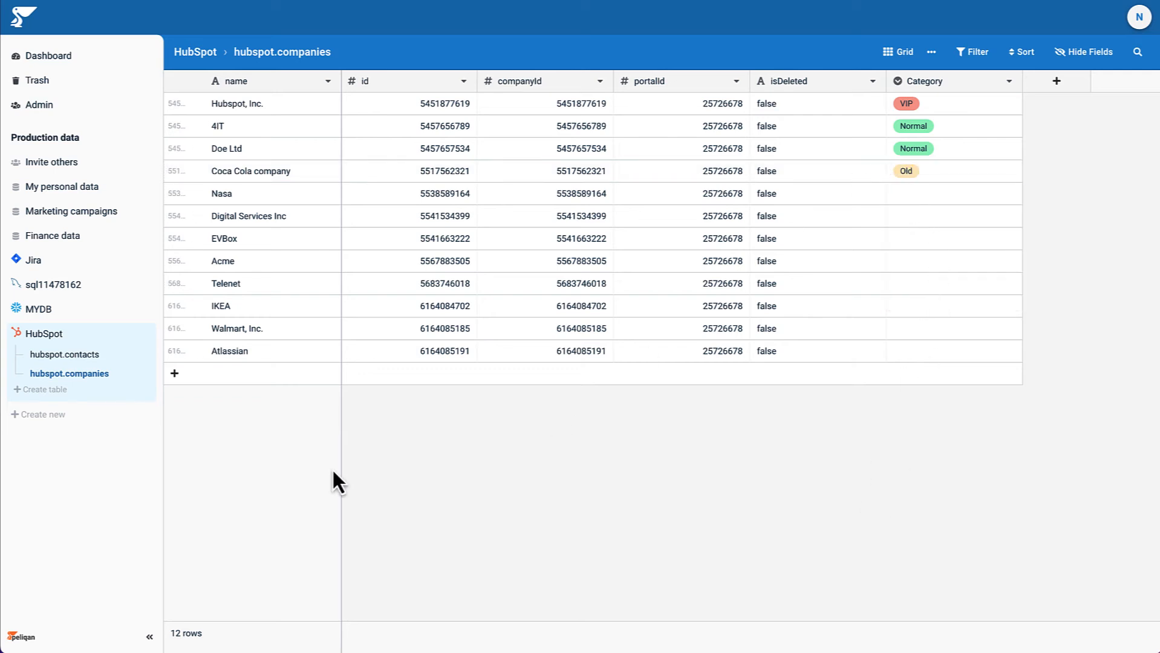
# Step: View the records in the hubspot.contacts table and return to hubspot.companies
pyautogui.click(85, 356)
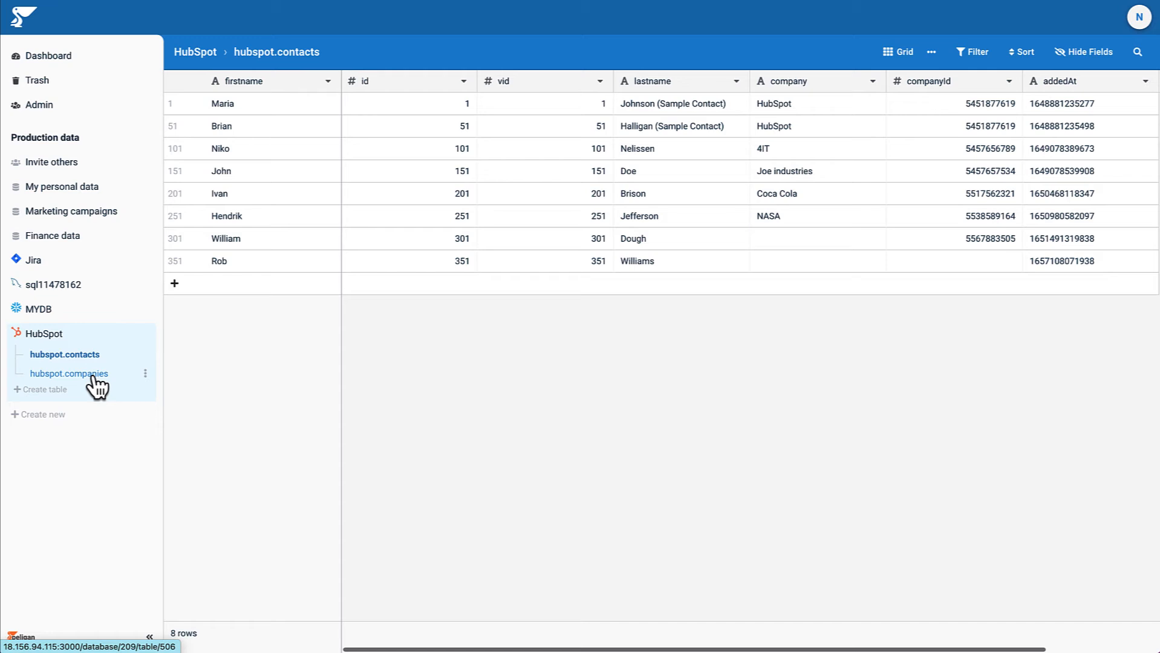
pyautogui.click(92, 375)
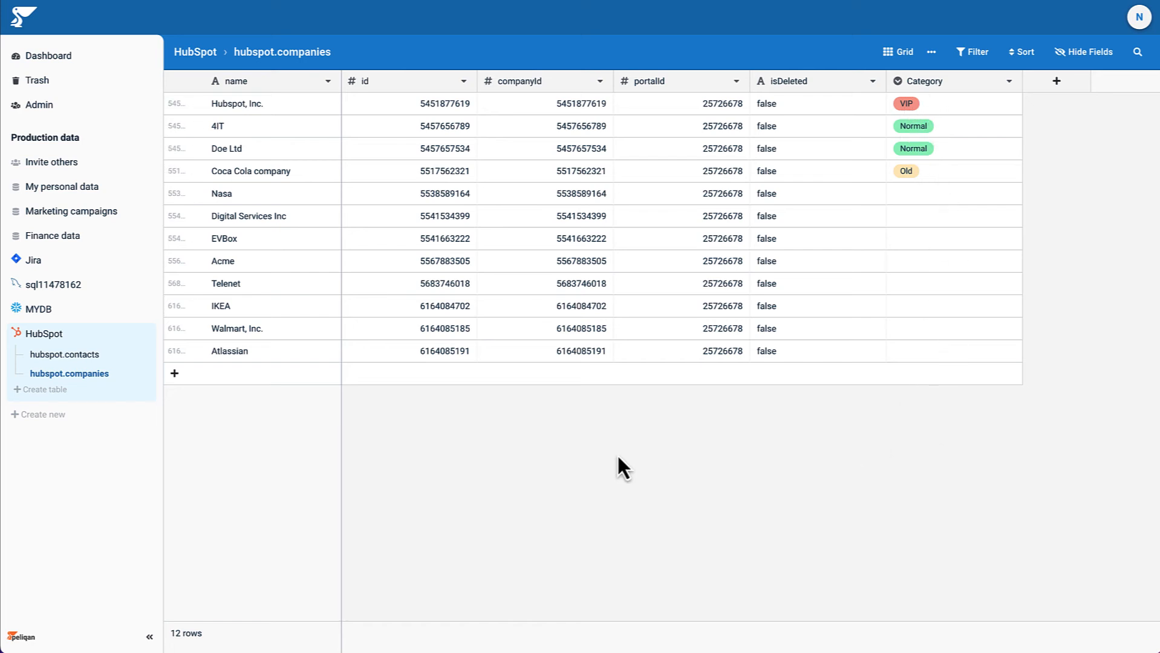
# Step: Shorten the company name "Walmart, Inc." to "Walmart" in the hubspot.companies table
pyautogui.click(263, 327)
pyautogui.click(259, 332)
pyautogui.click(257, 331)
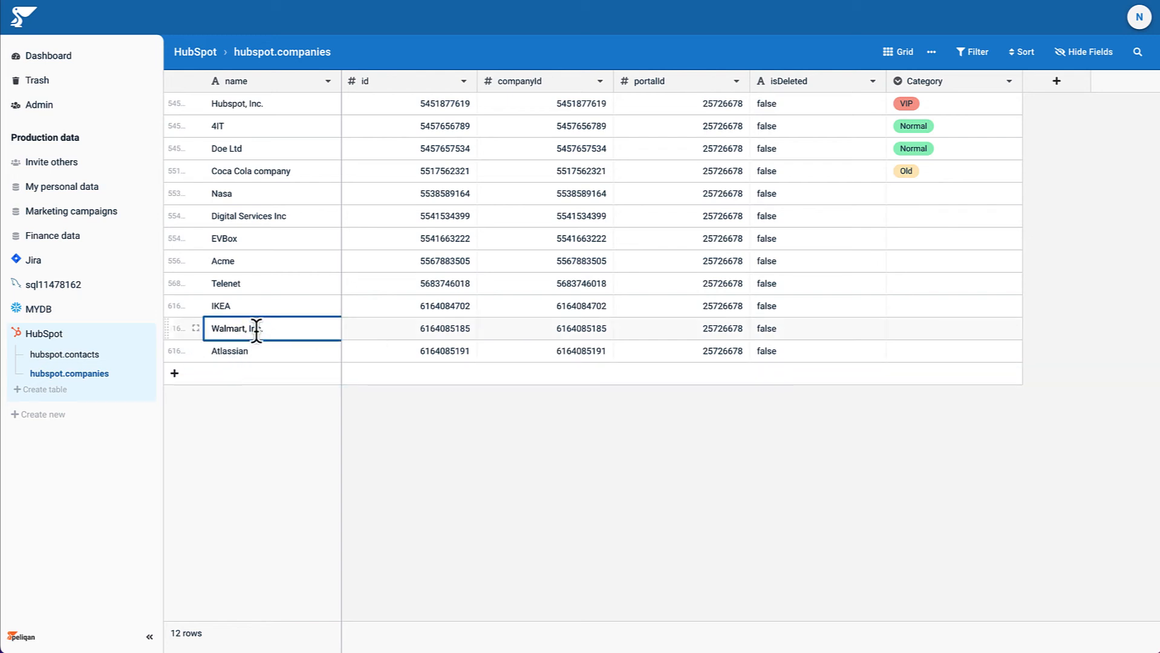
pyautogui.press('BackSpace')
pyautogui.press('BackSpace')
pyautogui.press('BackSpace')
pyautogui.press('BackSpace')
pyautogui.press('BackSpace')
pyautogui.press('BackSpace')
pyautogui.press('BackSpace')
pyautogui.press('Return')
pyautogui.click(261, 397)
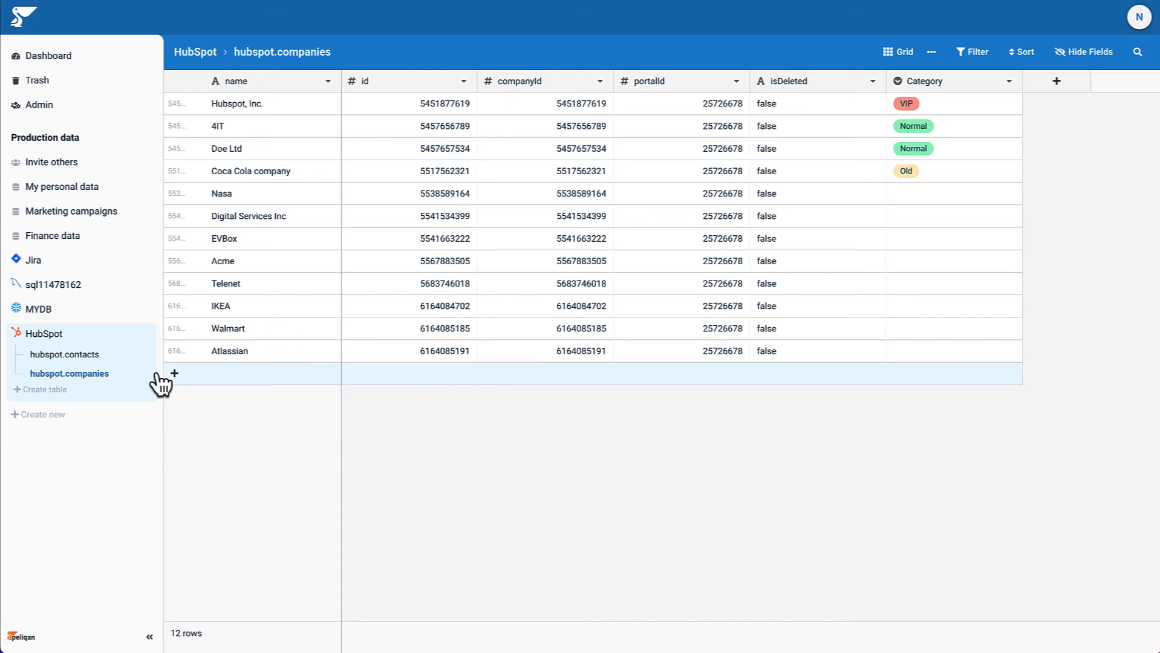
# Step: Create a table named "My todos" in My personal data, starting with a new table
pyautogui.click(45, 309)
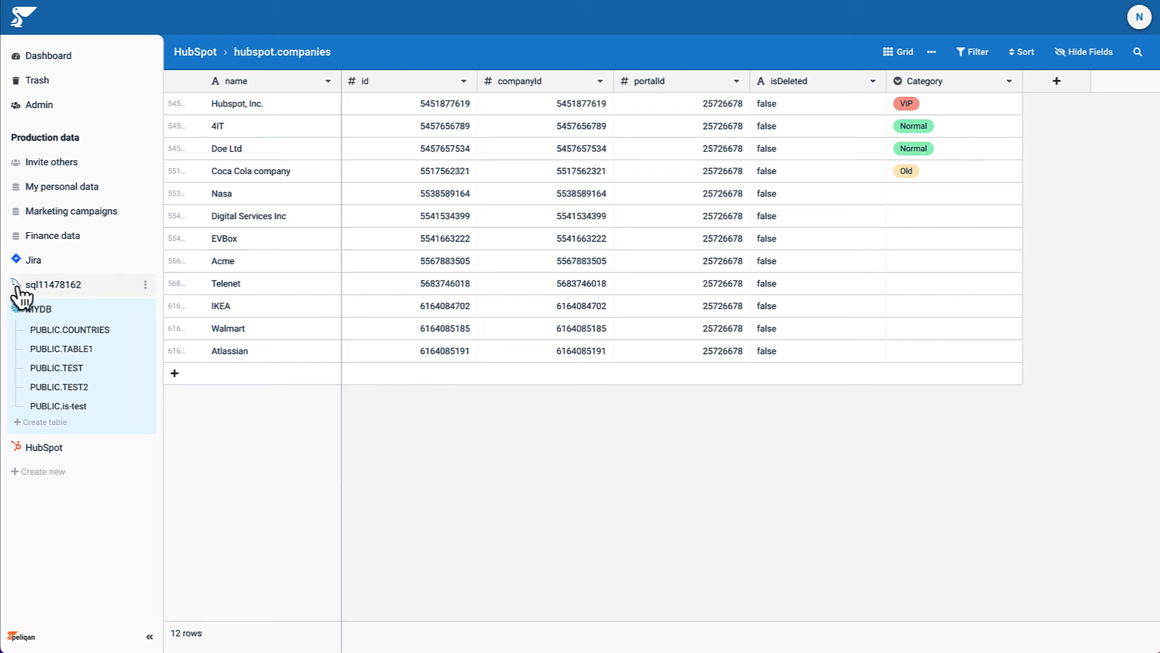
pyautogui.click(71, 188)
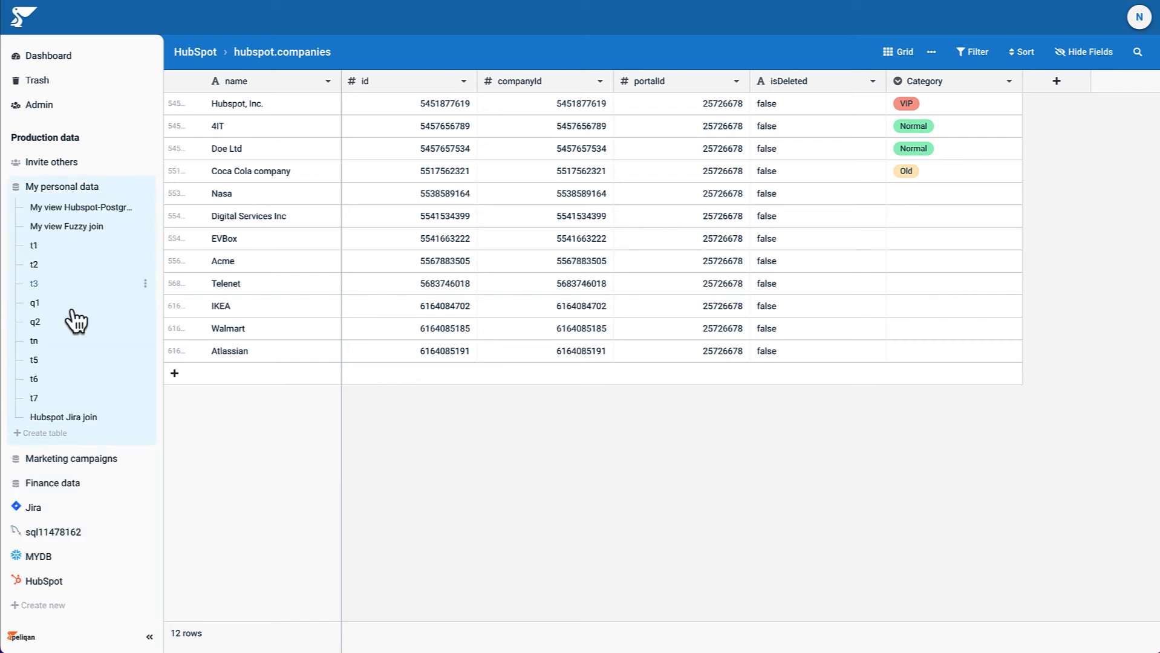
pyautogui.click(48, 434)
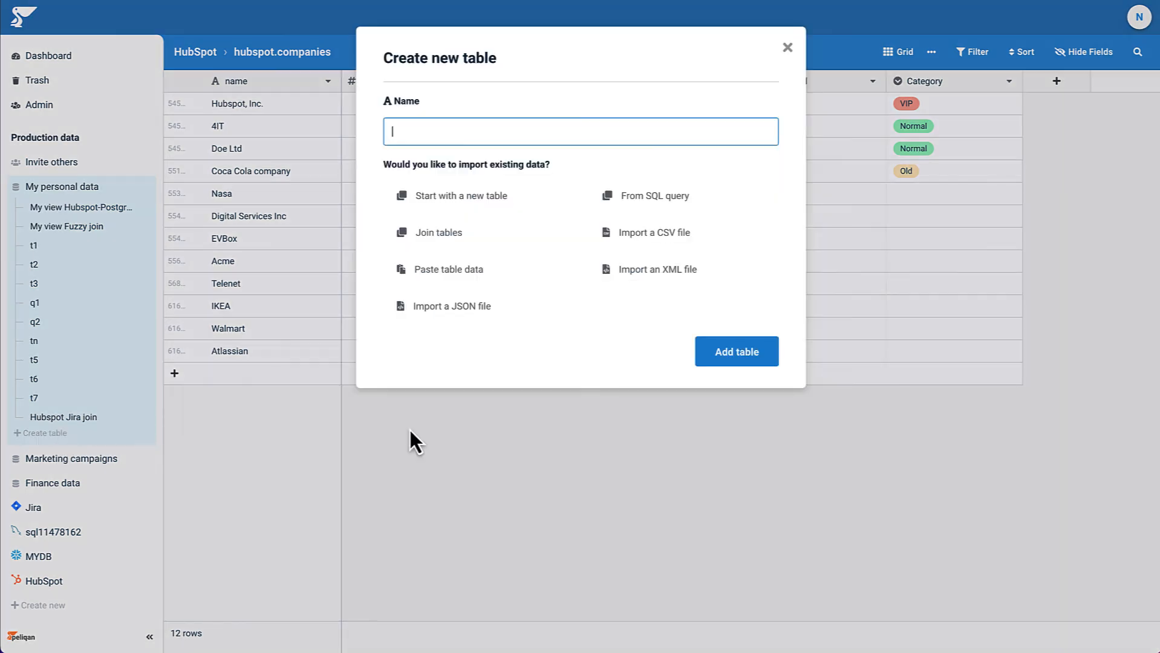
pyautogui.click(500, 200)
pyautogui.click(477, 131)
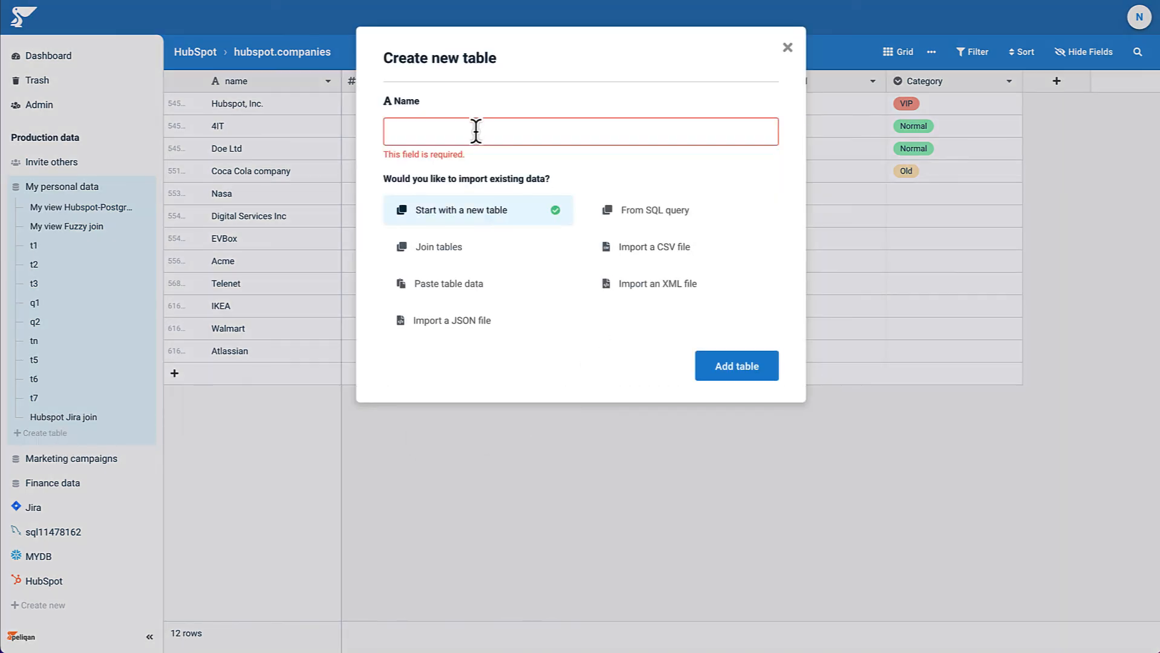
pyautogui.write('My todos')
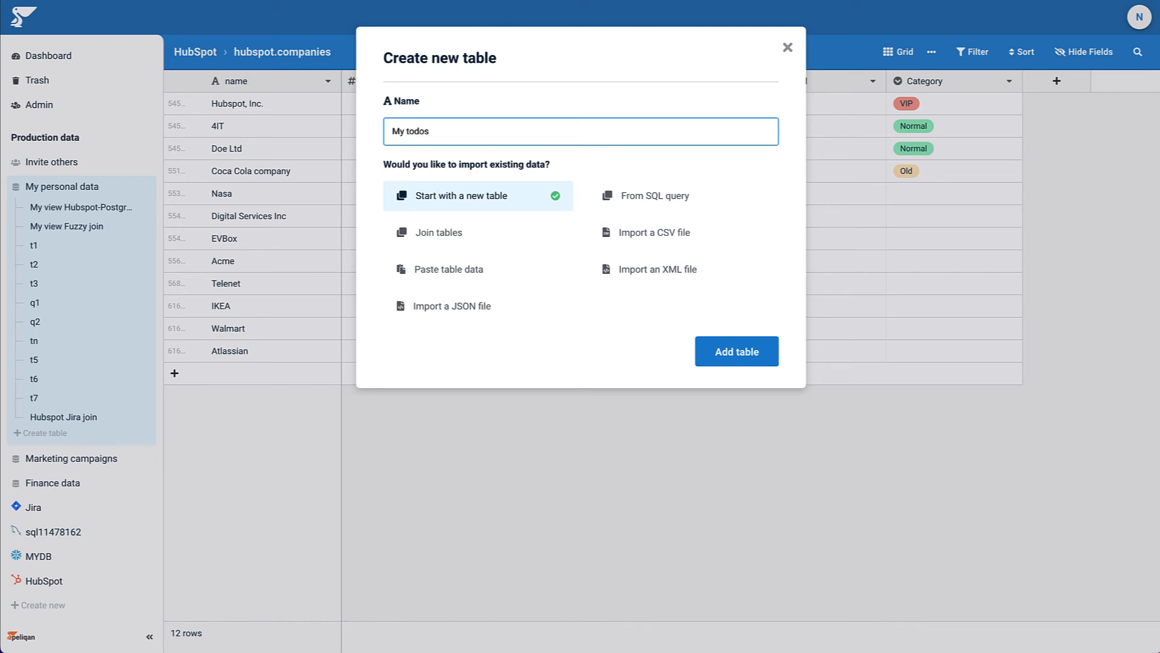
pyautogui.click(721, 362)
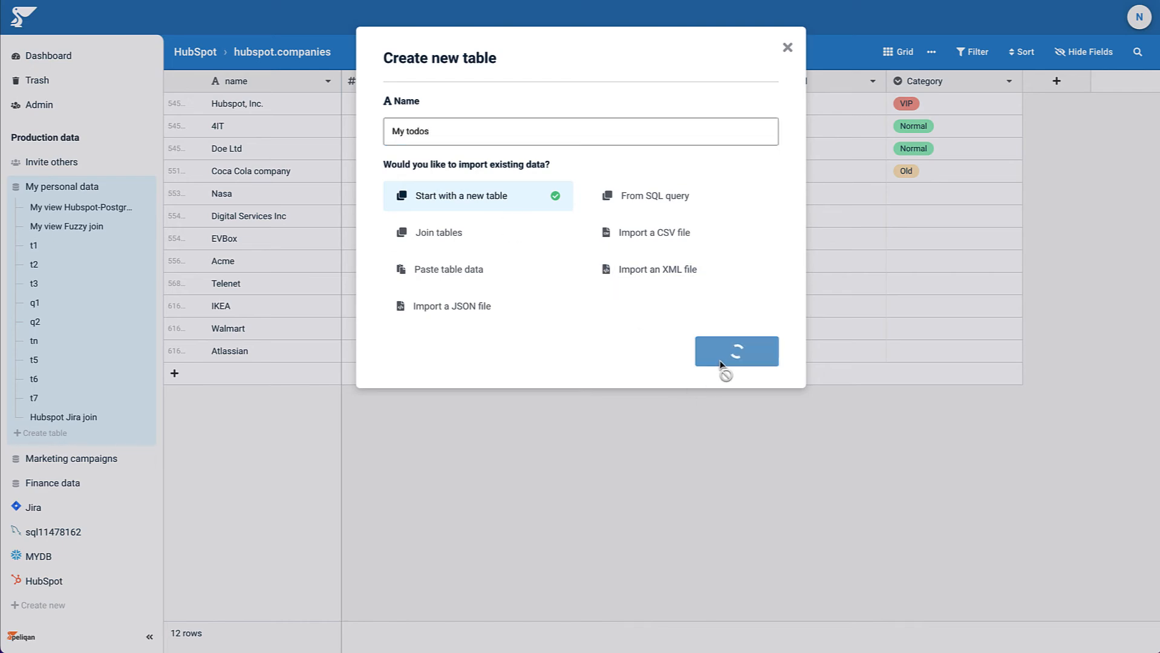
# Step: Review the field types available for a new column in My todos, without adding a column
pyautogui.click(653, 86)
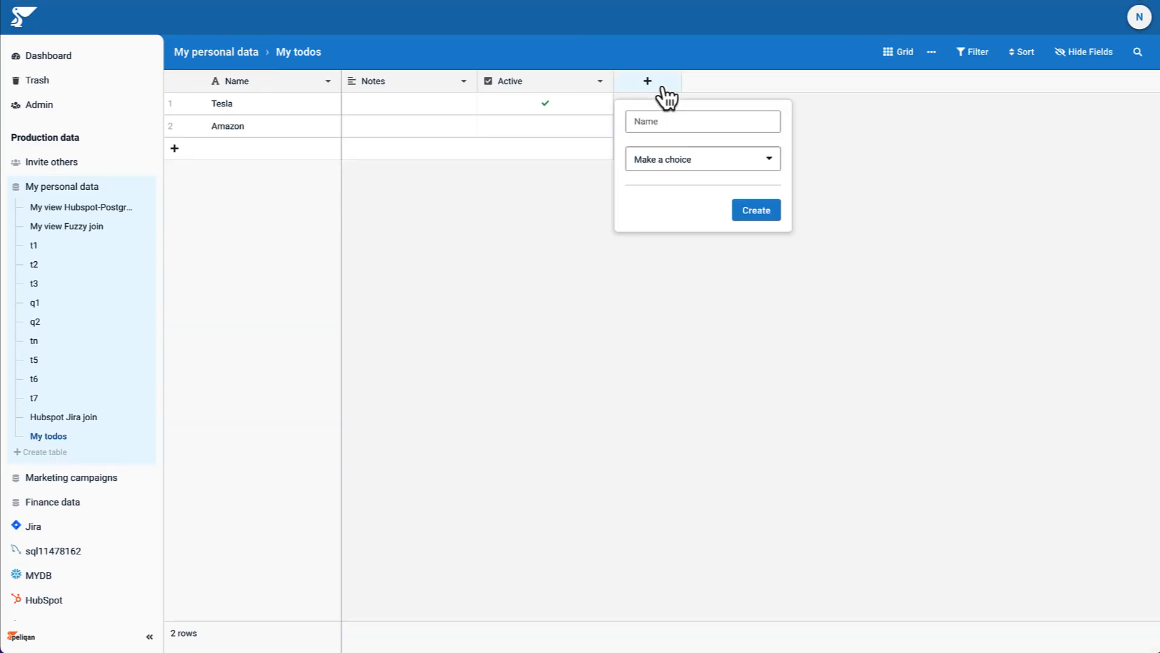
pyautogui.click(669, 159)
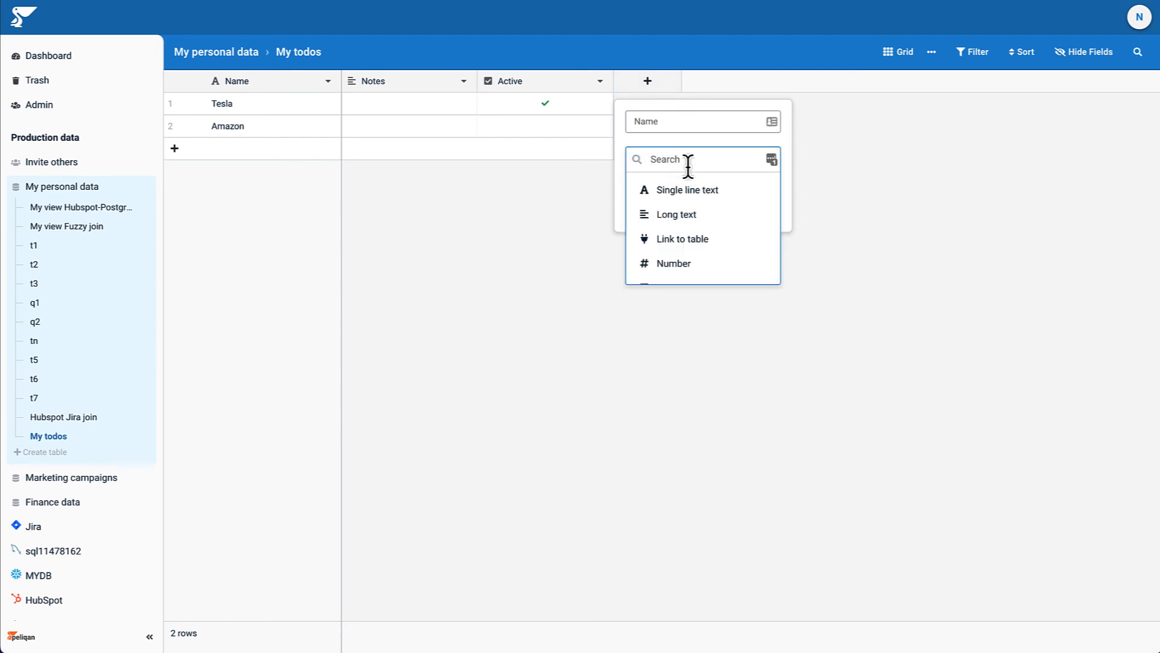
pyautogui.scroll(-2, 705, 241)
pyautogui.scroll(-4, 706, 242)
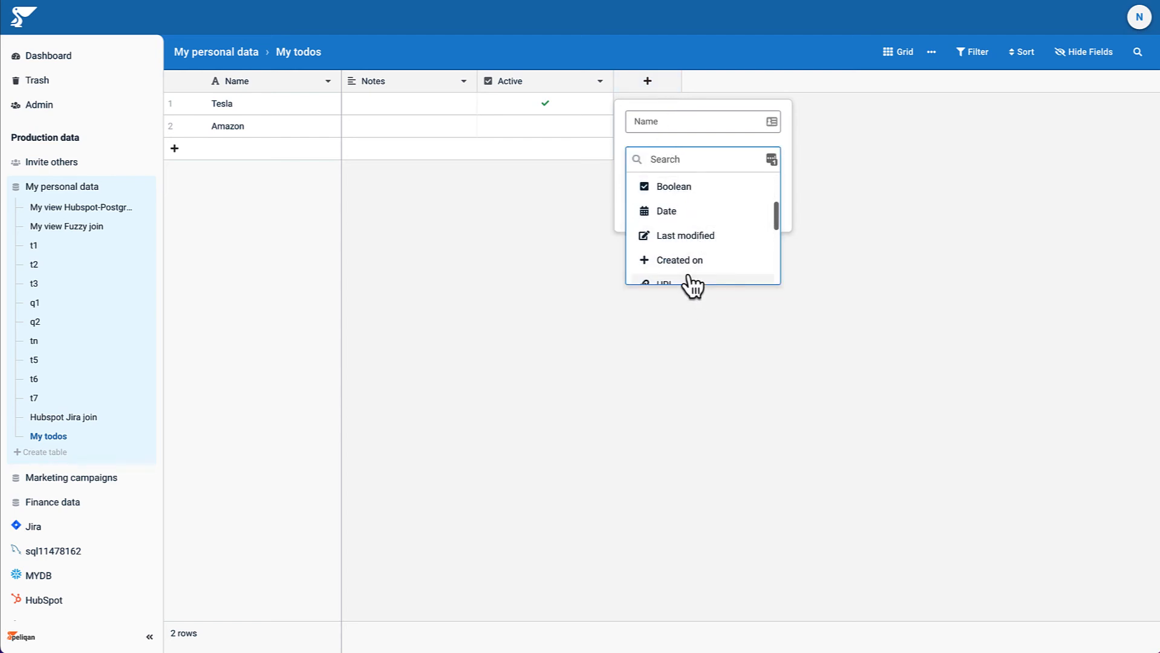
pyautogui.scroll(-5, 705, 258)
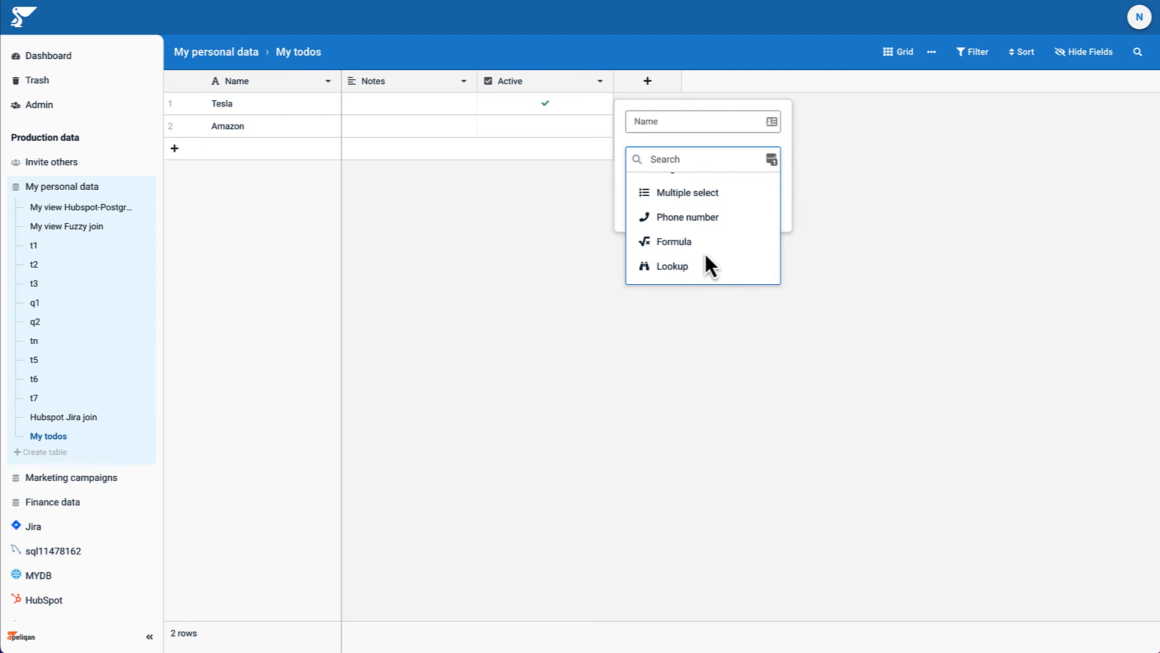
pyautogui.click(879, 233)
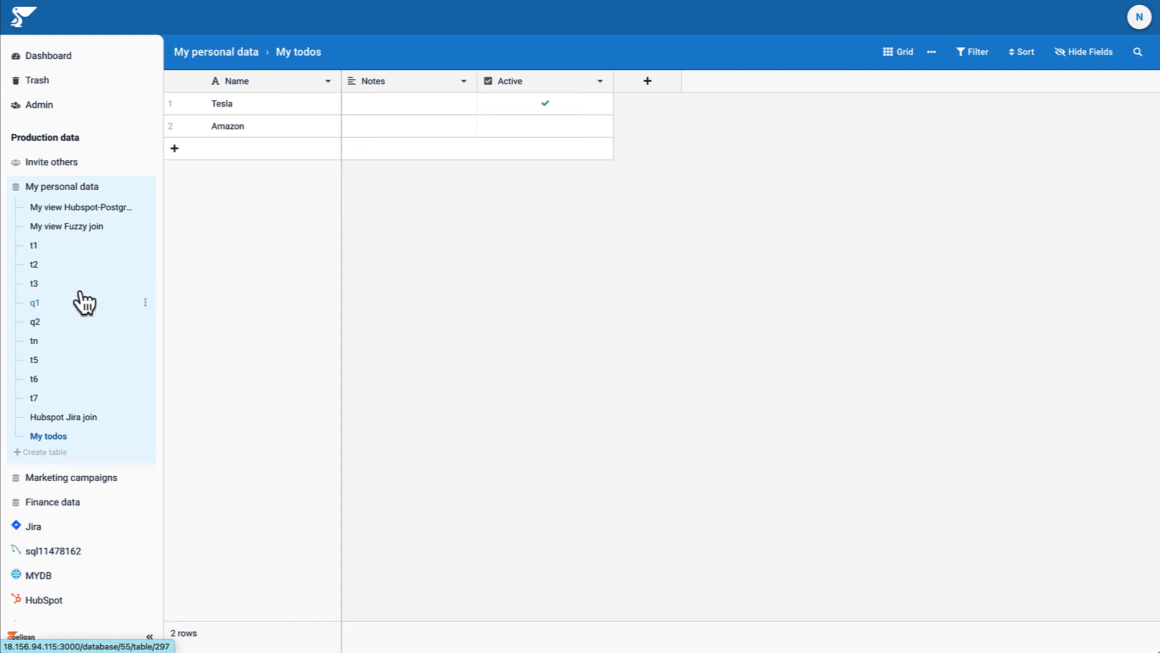
# Step: Create a table named "Hubspot Jira" in My personal data using the Join tables option
pyautogui.click(61, 457)
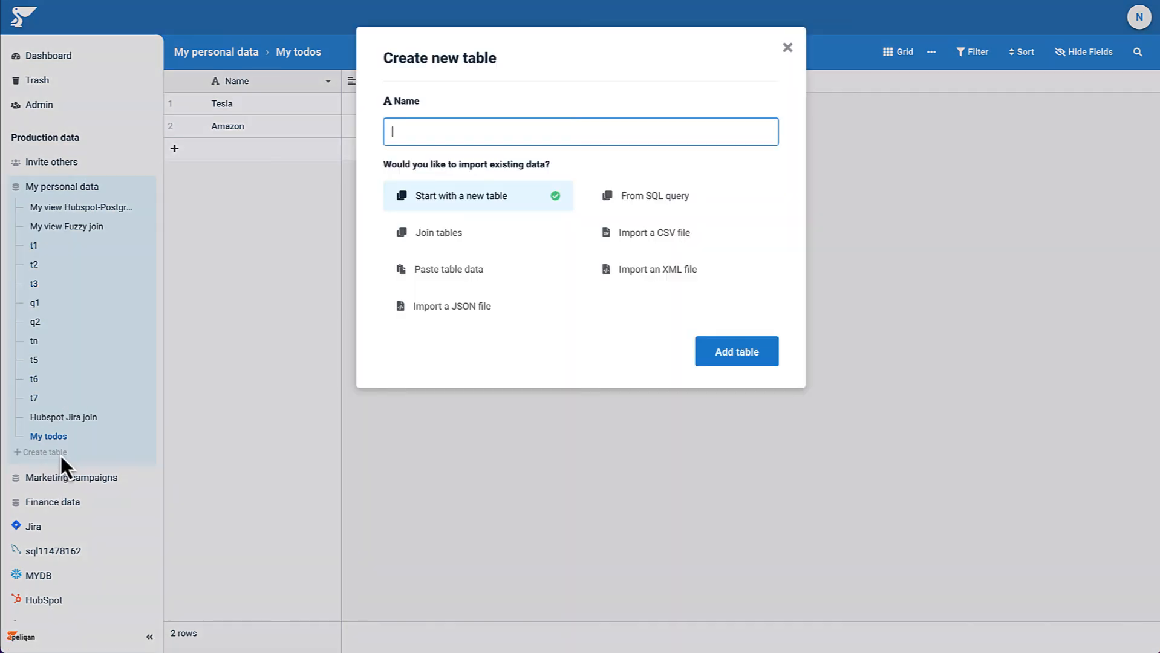
pyautogui.write('Hubspot Jira')
pyautogui.click(450, 241)
pyautogui.click(740, 354)
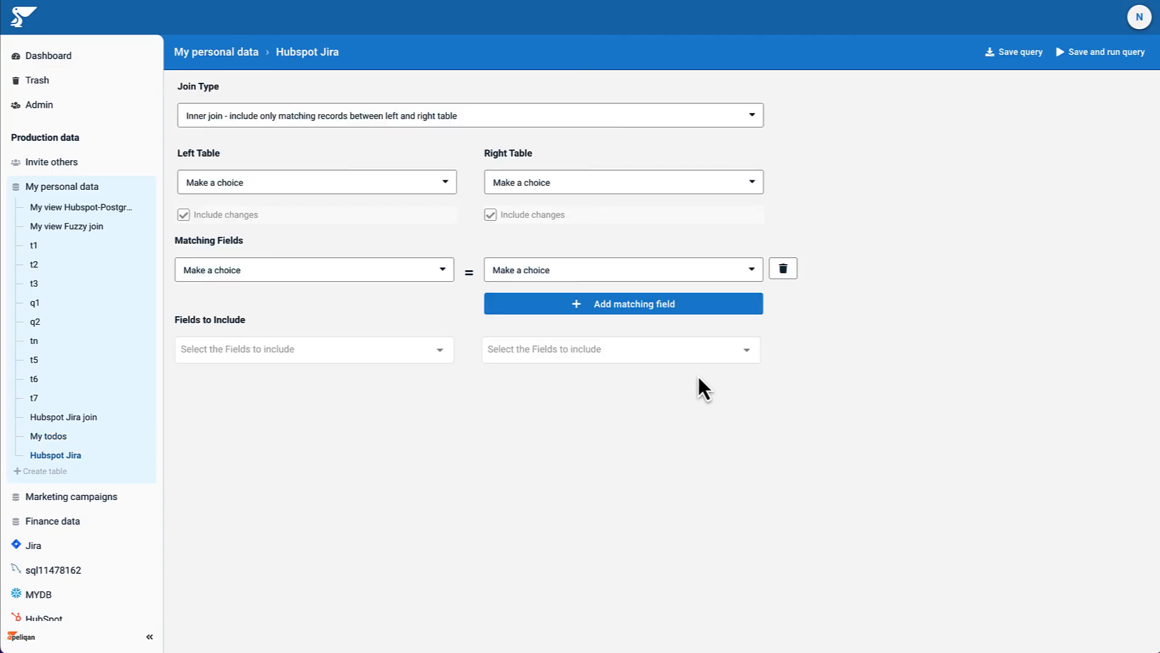
# Step: Set up a left join with hubspot.companies as the left table and jira.issues as the right table
pyautogui.click(312, 125)
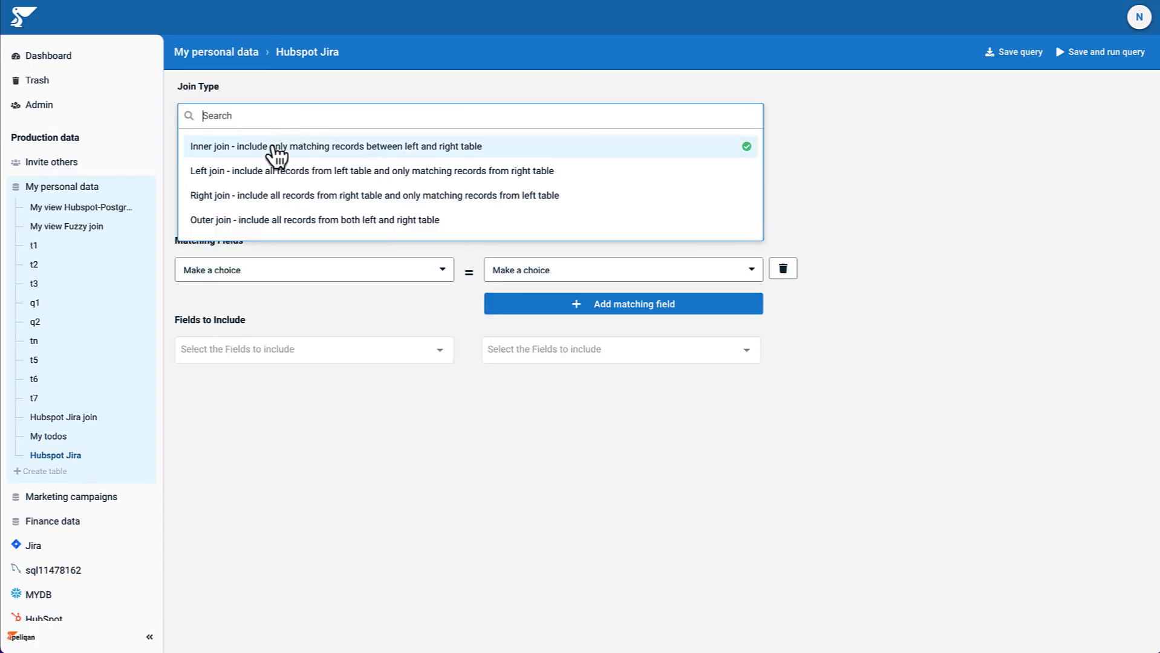
pyautogui.click(264, 167)
pyautogui.click(268, 188)
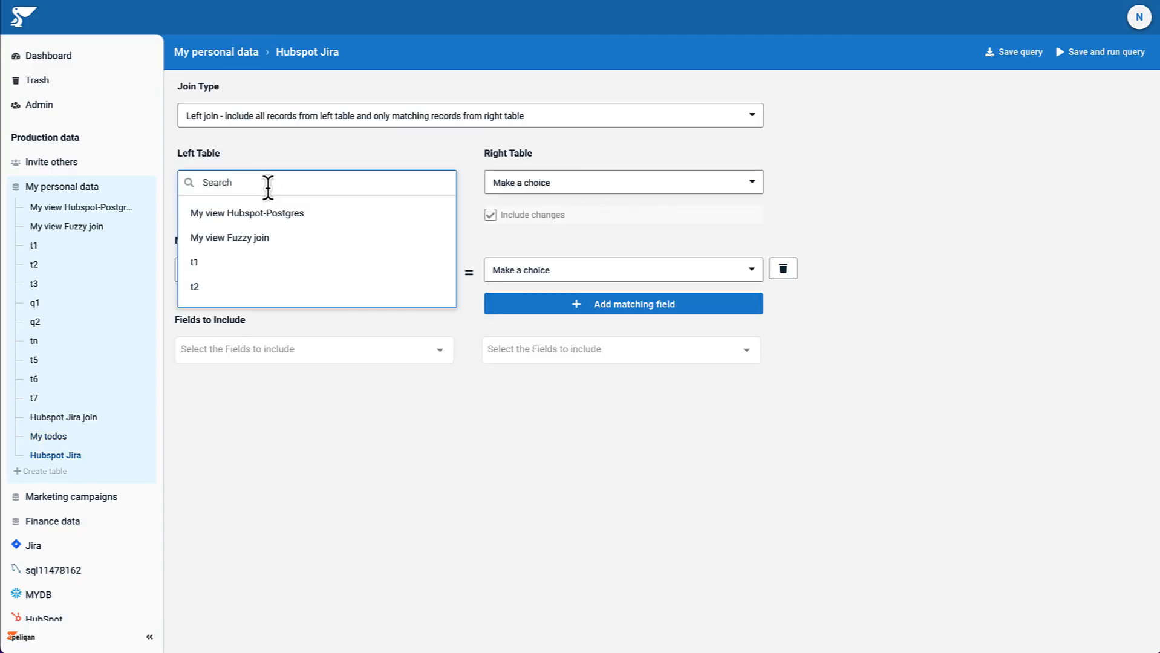
pyautogui.write('hubsp')
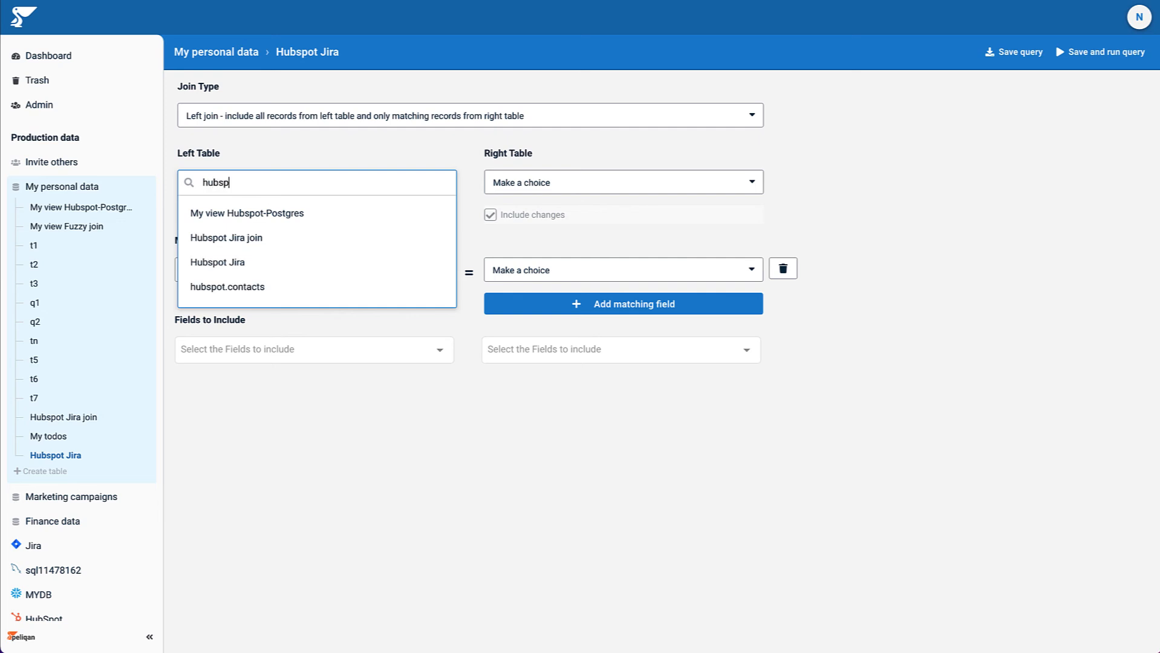
pyautogui.click(261, 289)
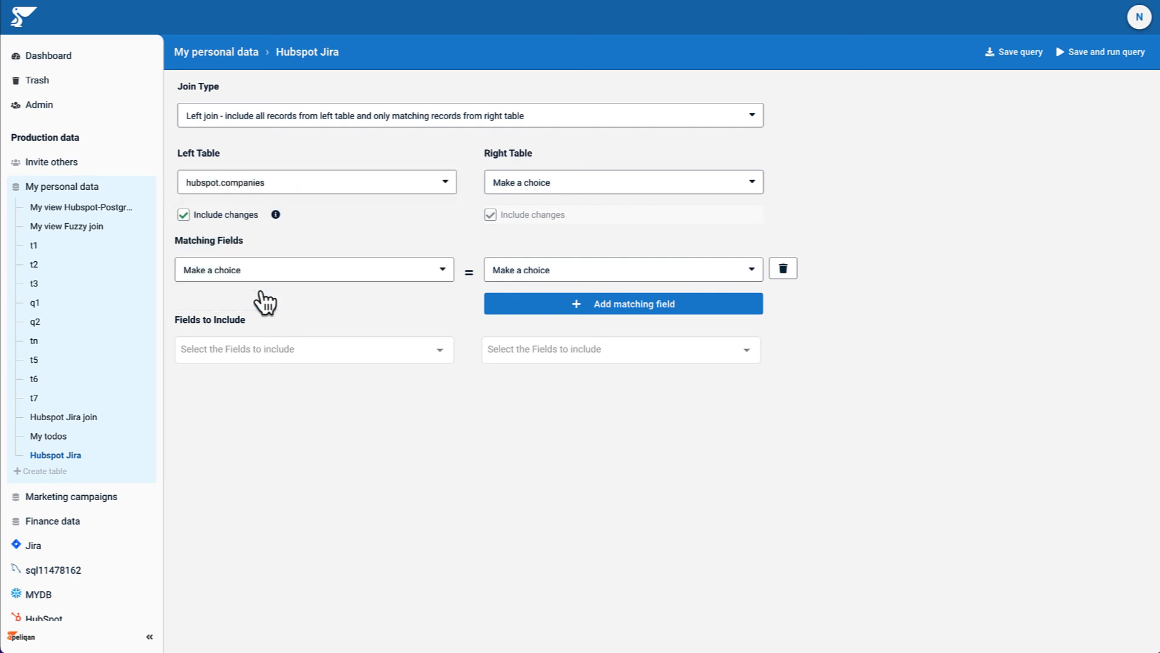
pyautogui.click(605, 184)
pyautogui.write('jira')
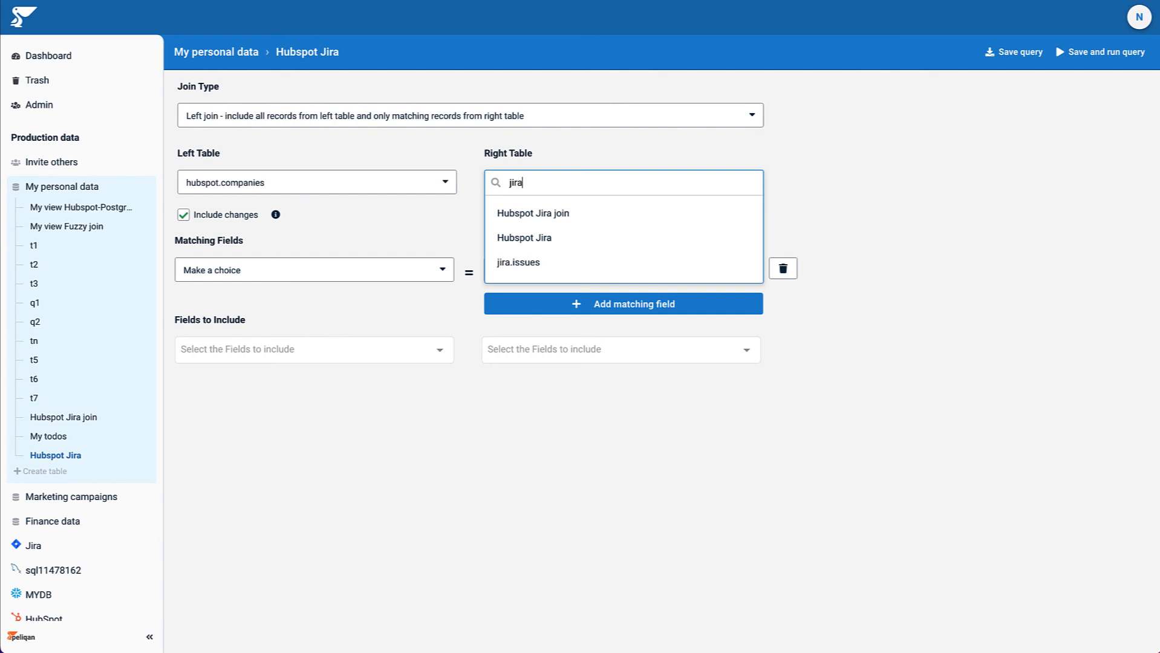
pyautogui.click(524, 267)
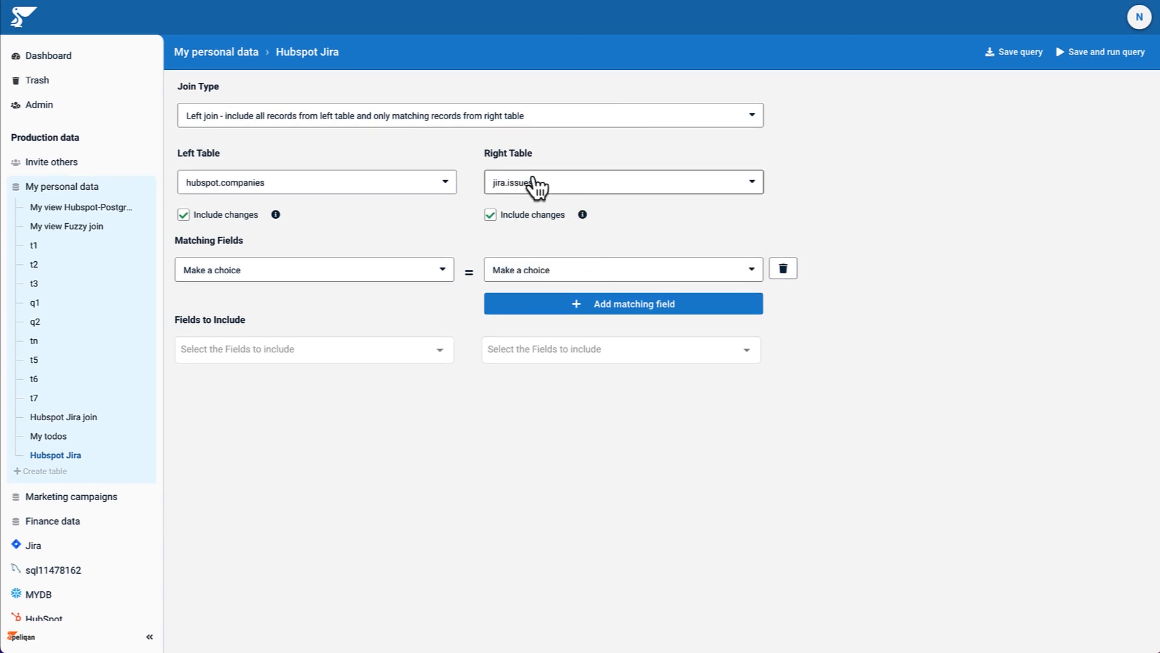
# Step: Match the name field of hubspot.companies with the summary field of jira.issues
pyautogui.click(325, 282)
pyautogui.scroll(-1, 297, 333)
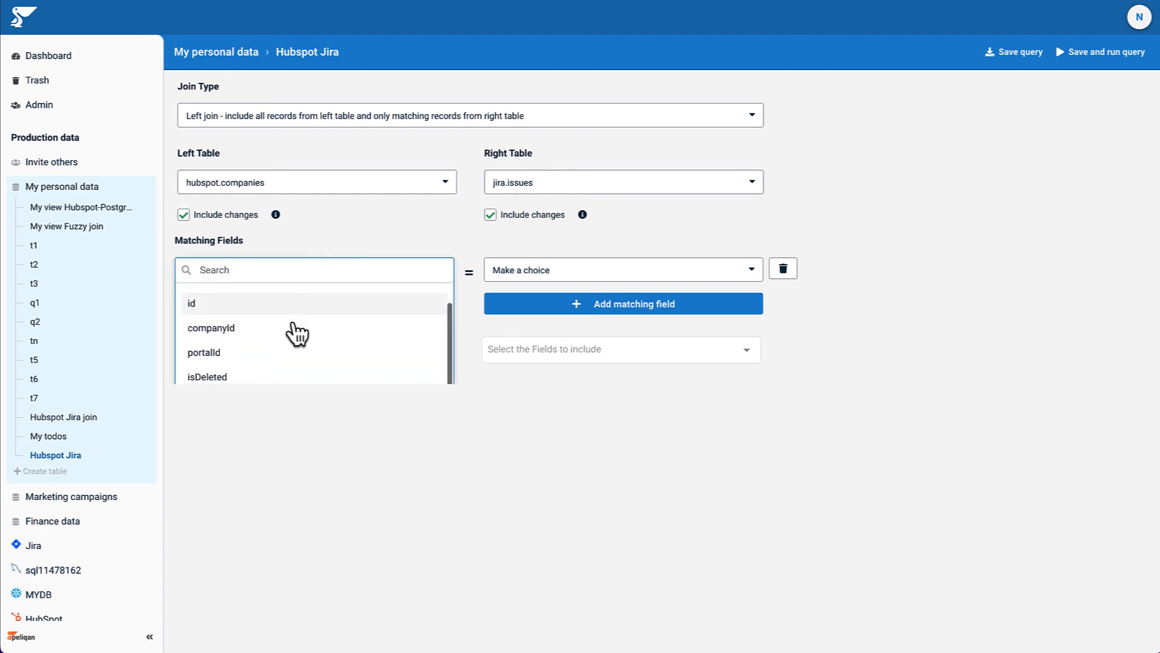
pyautogui.scroll(1, 296, 332)
pyautogui.click(215, 307)
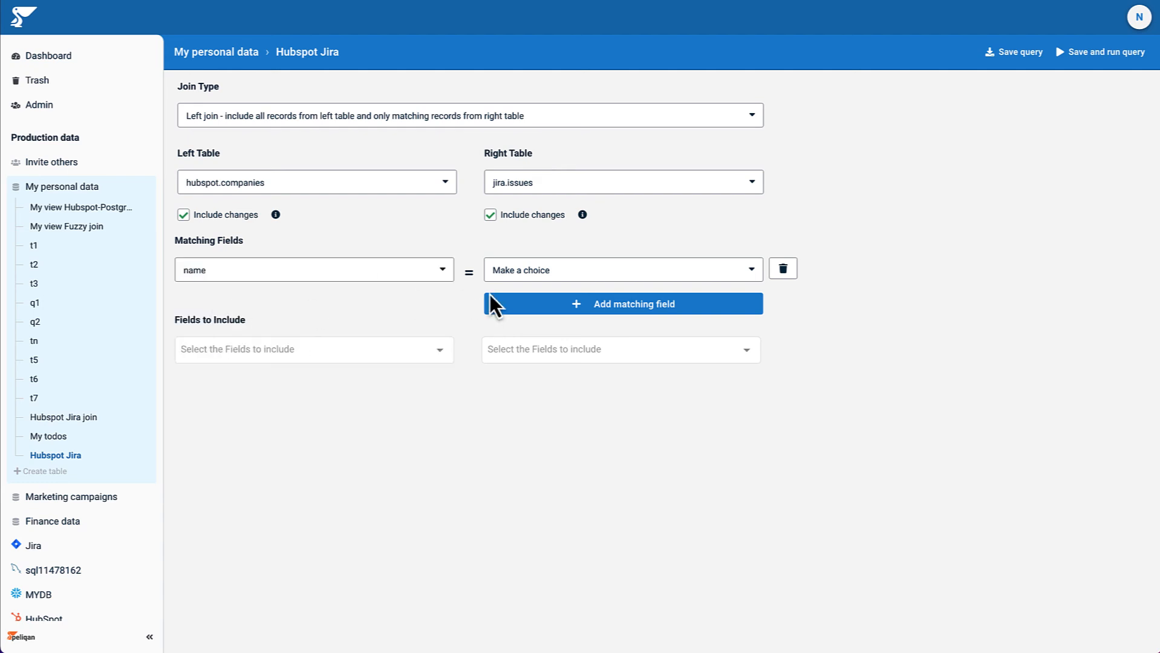
pyautogui.click(525, 270)
pyautogui.click(538, 373)
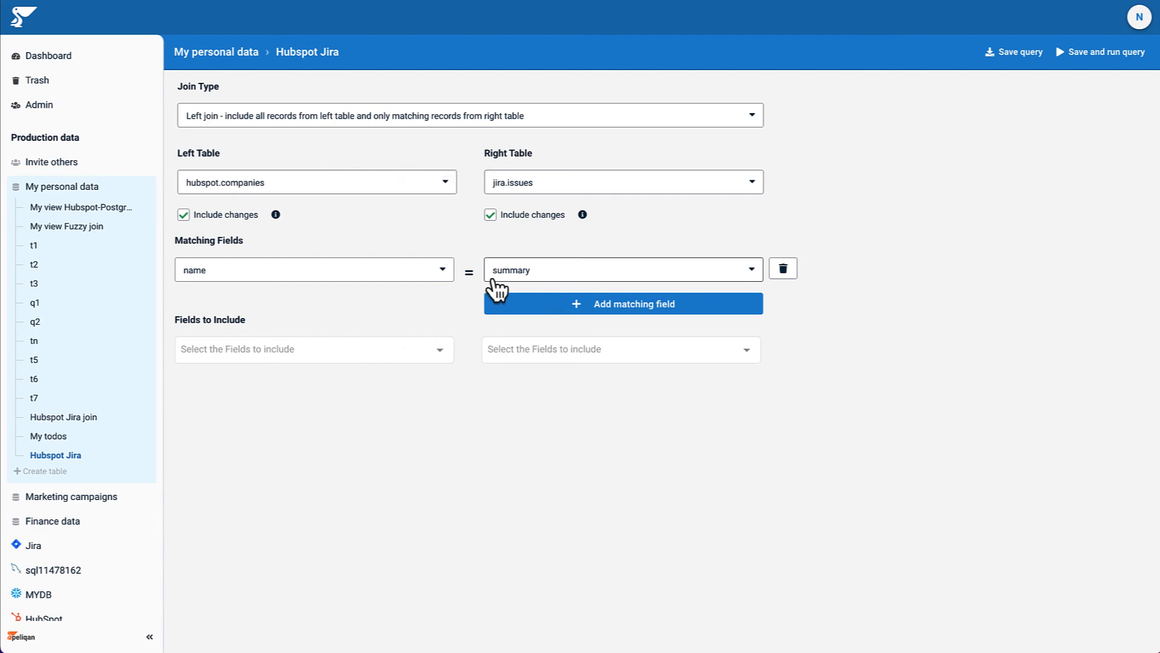
# Step: Include the id and name fields of hubspot.companies in the join
pyautogui.click(375, 351)
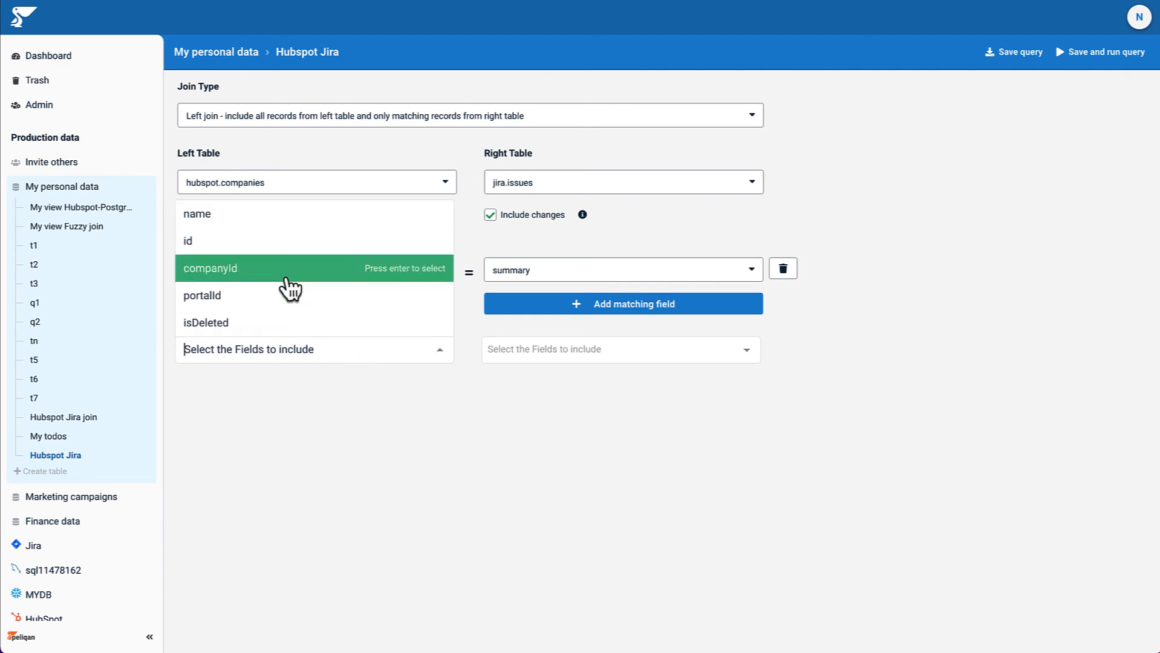
pyautogui.click(284, 241)
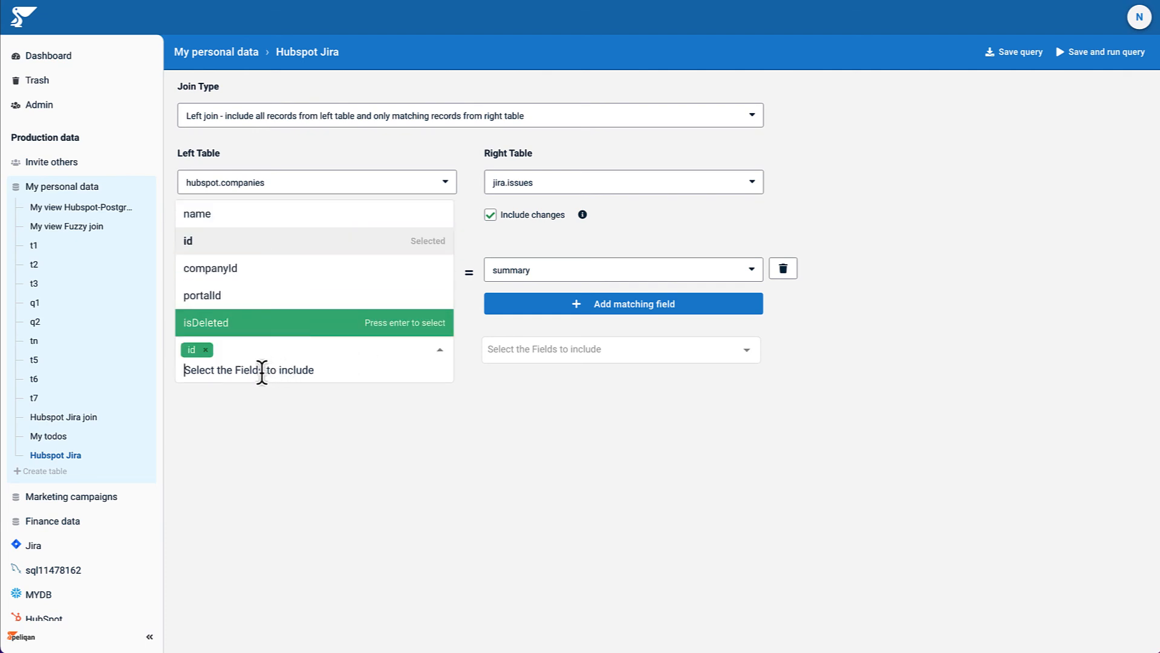
pyautogui.write('na')
pyautogui.click(250, 331)
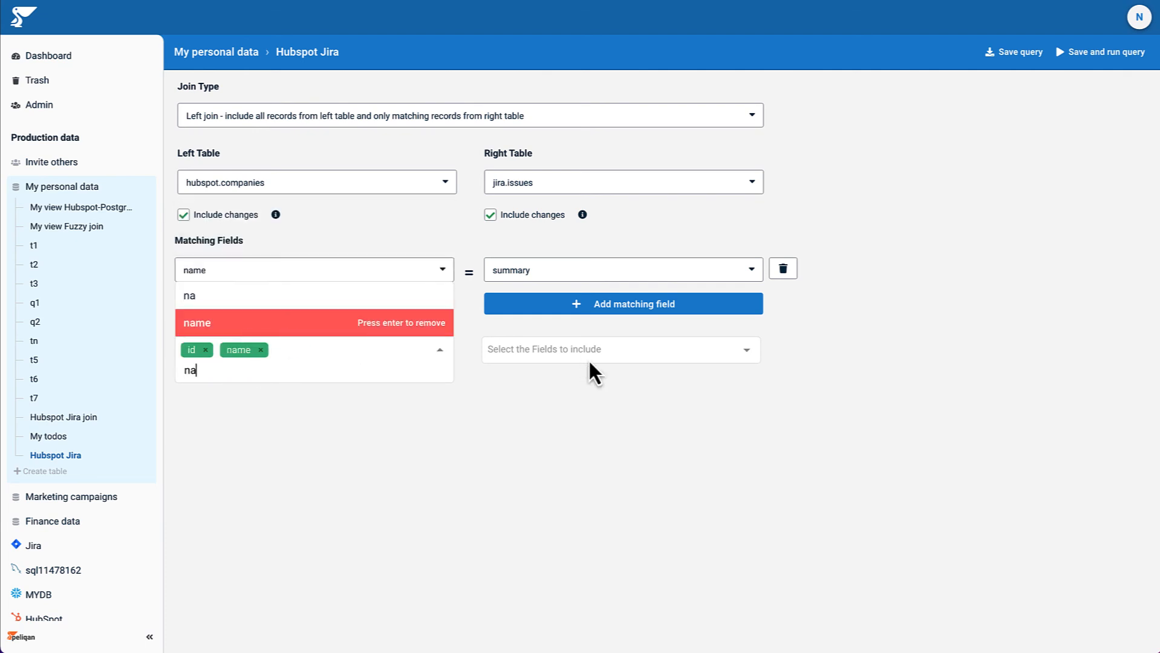
pyautogui.press('BackSpace')
pyautogui.press('BackSpace')
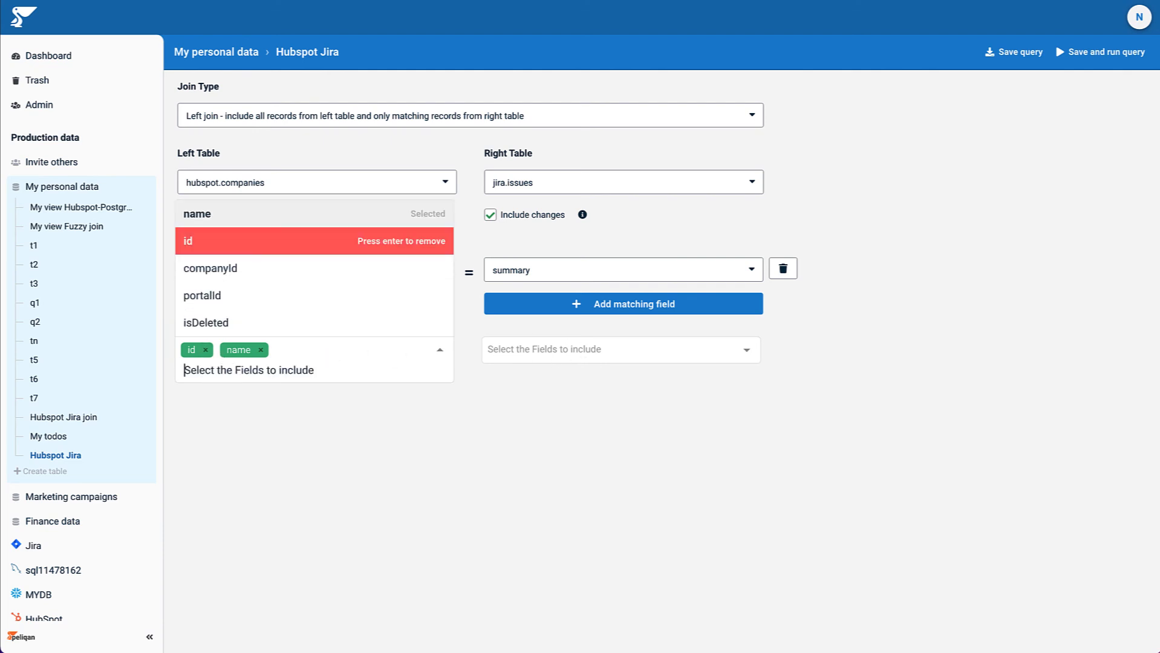
pyautogui.click(363, 441)
# Step: Include the project_name and summary fields of jira.issues, and save and run the join query
pyautogui.click(548, 358)
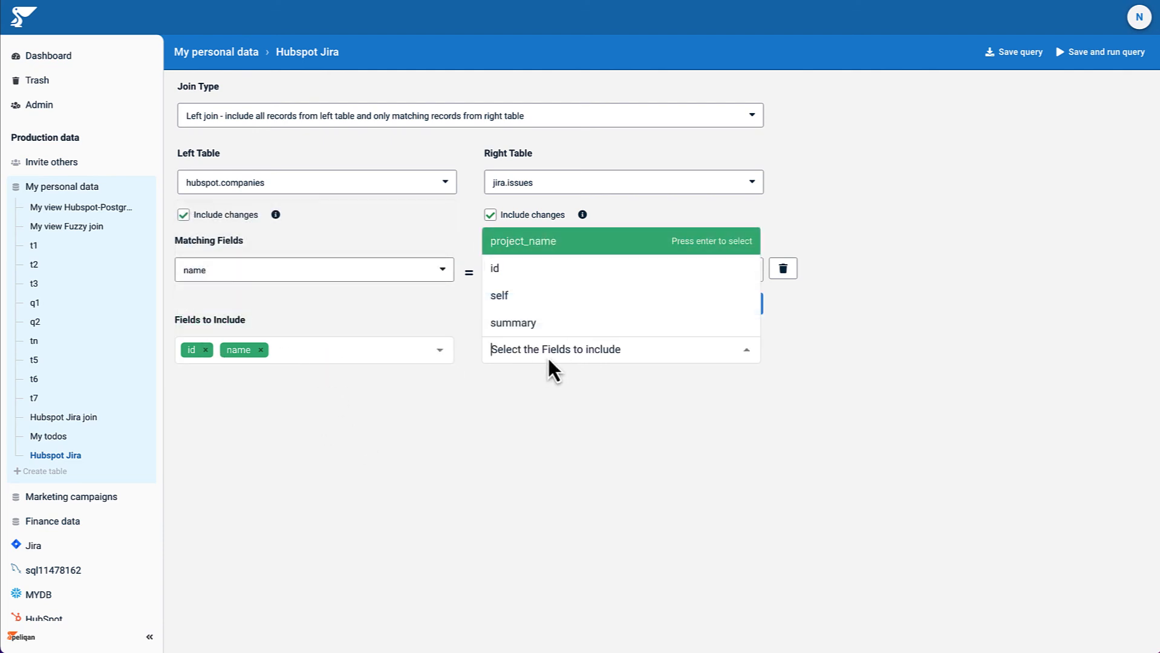
pyautogui.click(537, 245)
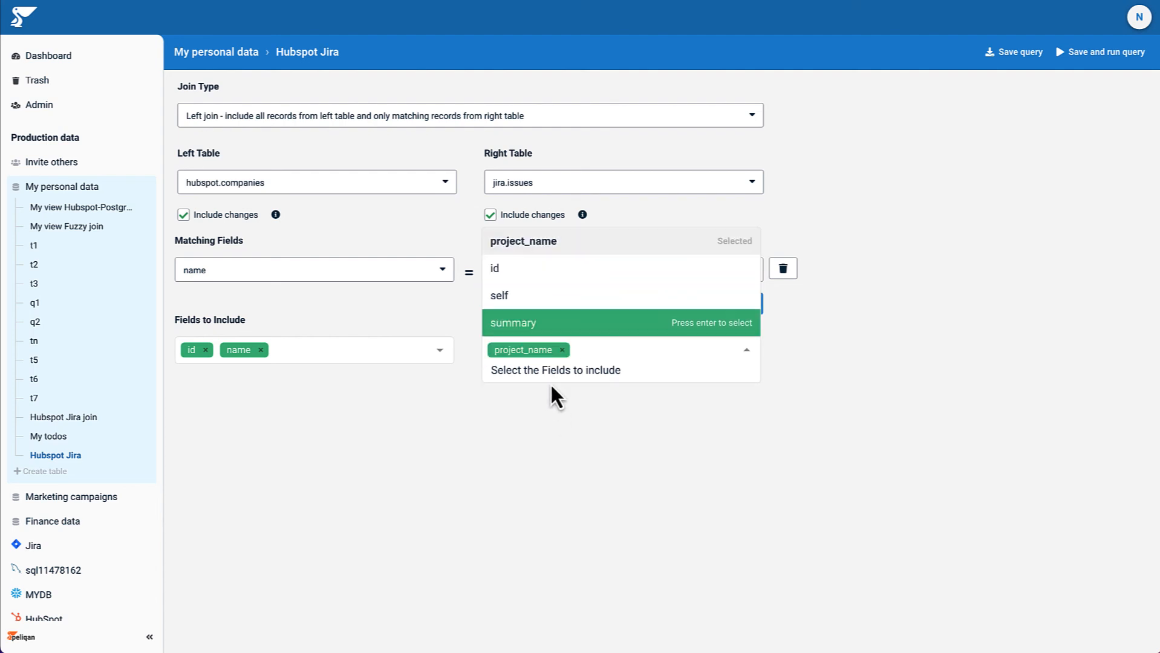
pyautogui.click(518, 326)
pyautogui.click(676, 458)
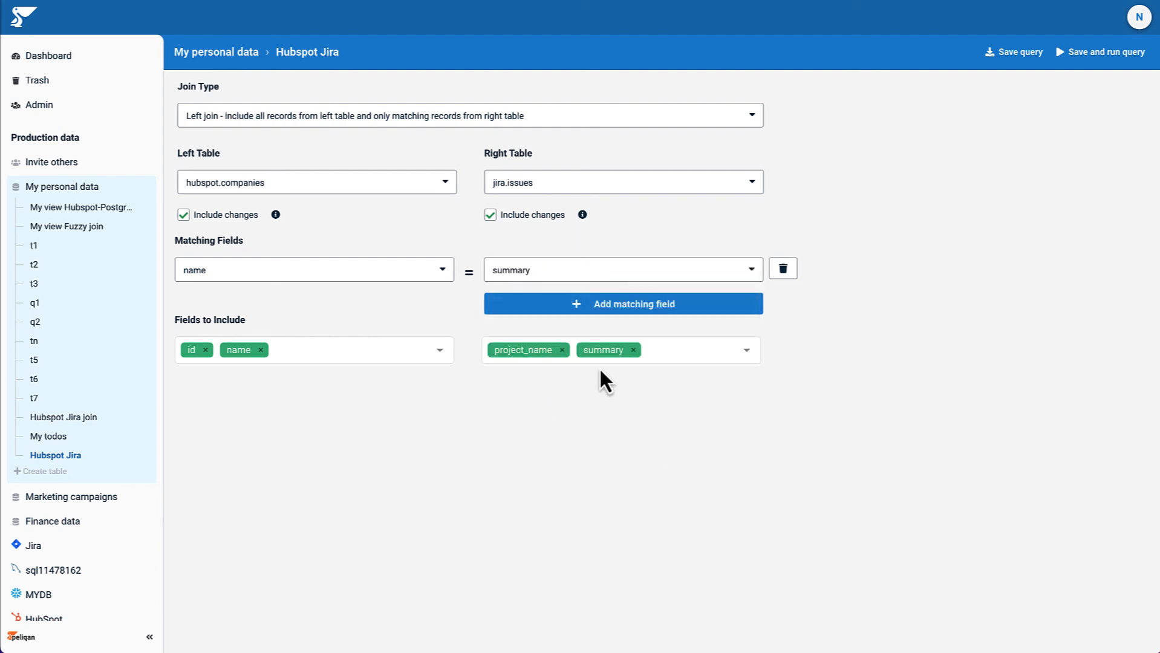
pyautogui.click(1112, 53)
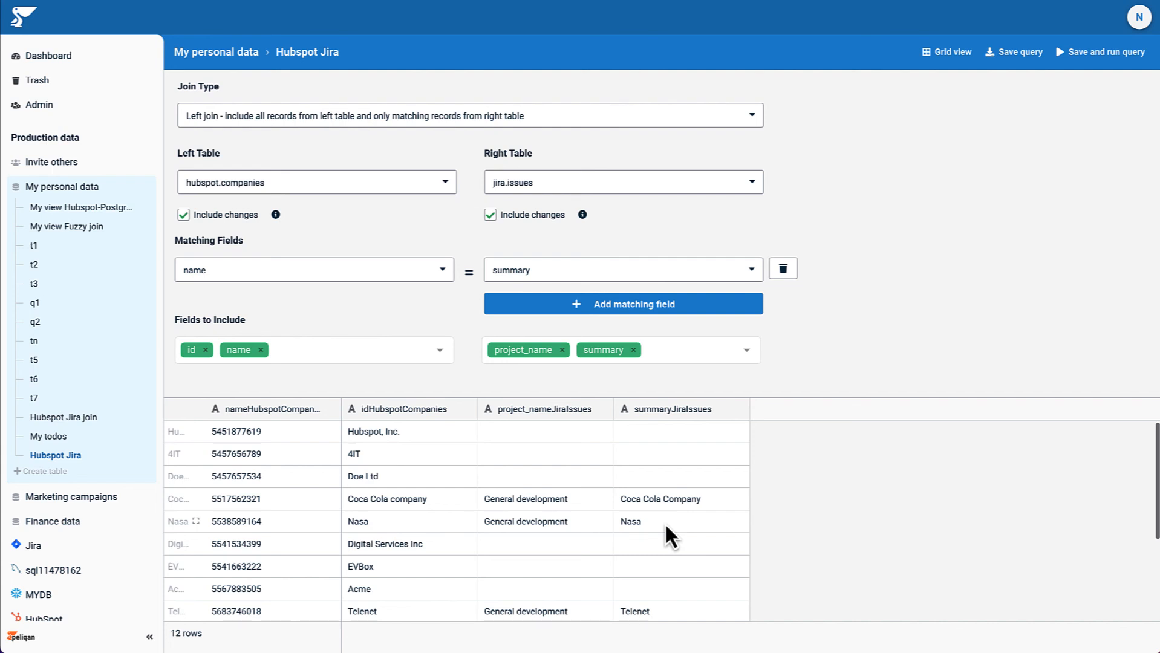
# Step: Review the join types available for the Hubspot Jira query, including the fuzzy join, without changing the selection
pyautogui.click(699, 119)
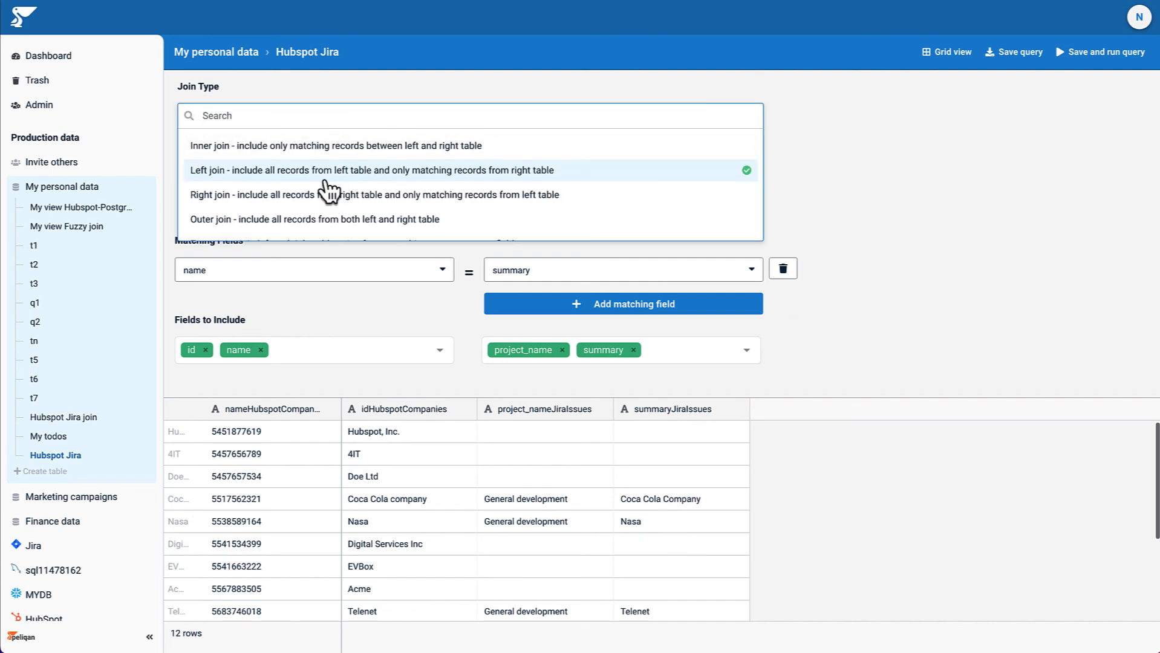
pyautogui.scroll(-1, 330, 192)
pyautogui.scroll(1, 330, 188)
pyautogui.scroll(-1, 339, 178)
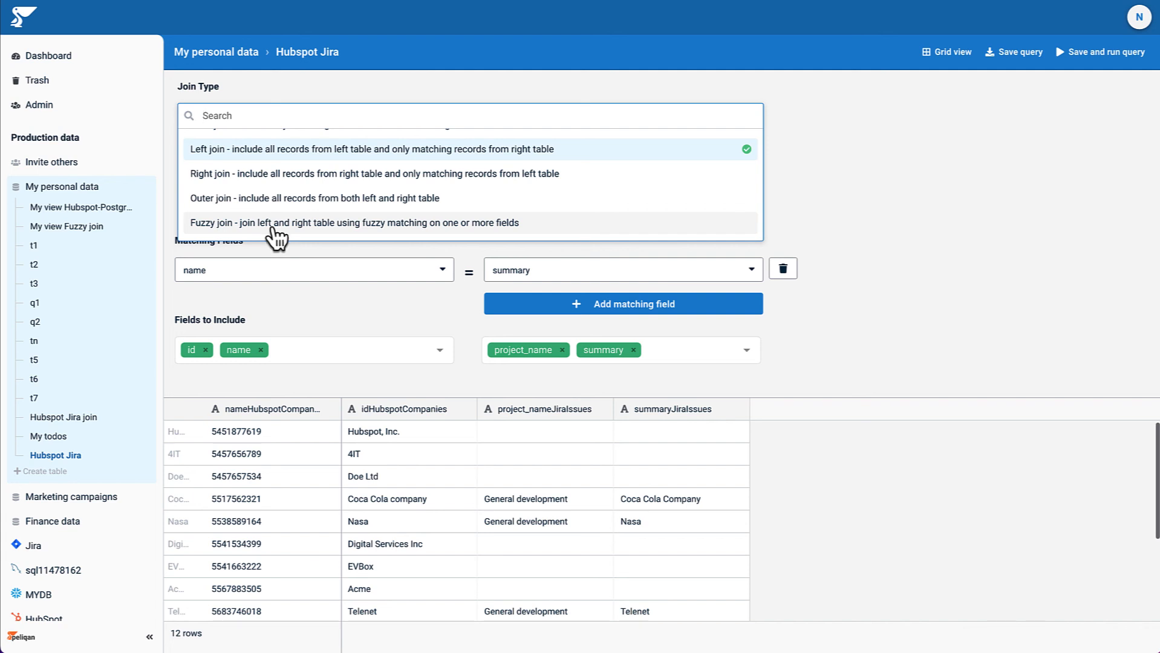
pyautogui.click(875, 240)
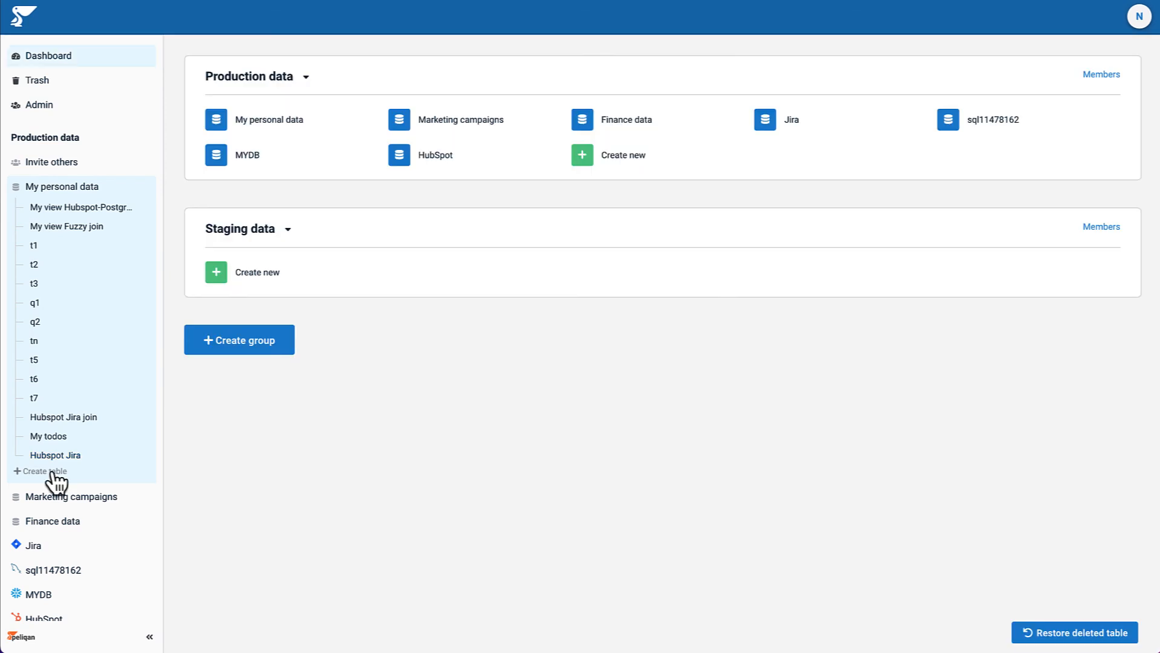
# Step: Create a table named "My new query" in My personal data from an SQL query
pyautogui.click(52, 472)
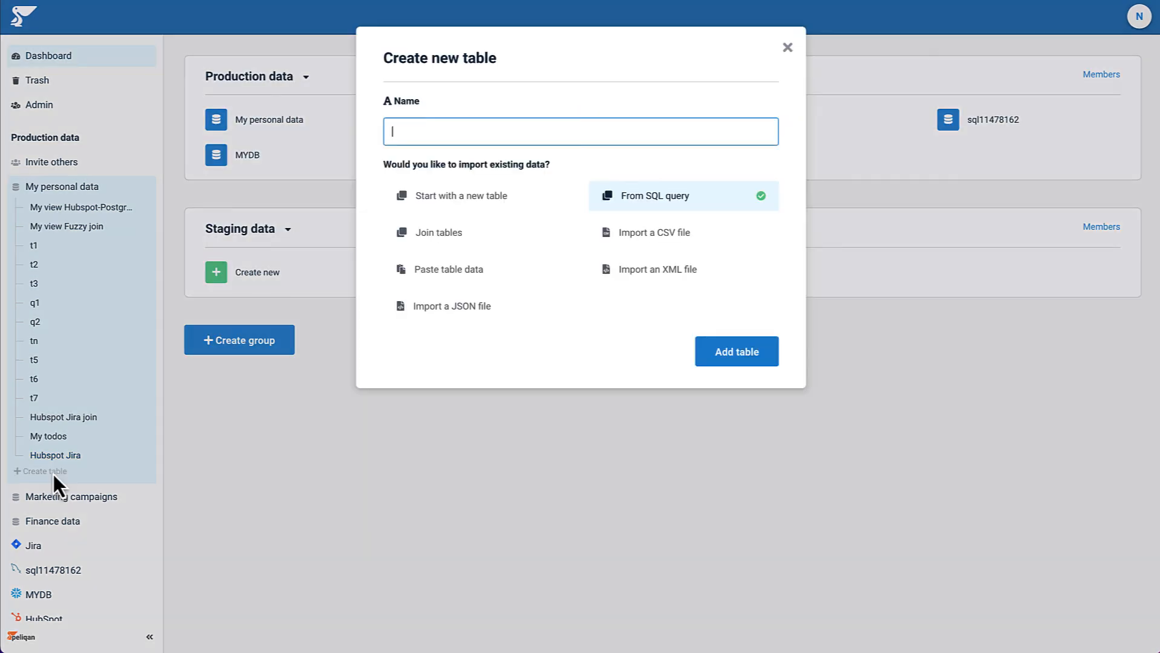
pyautogui.write('My new query')
pyautogui.click(743, 363)
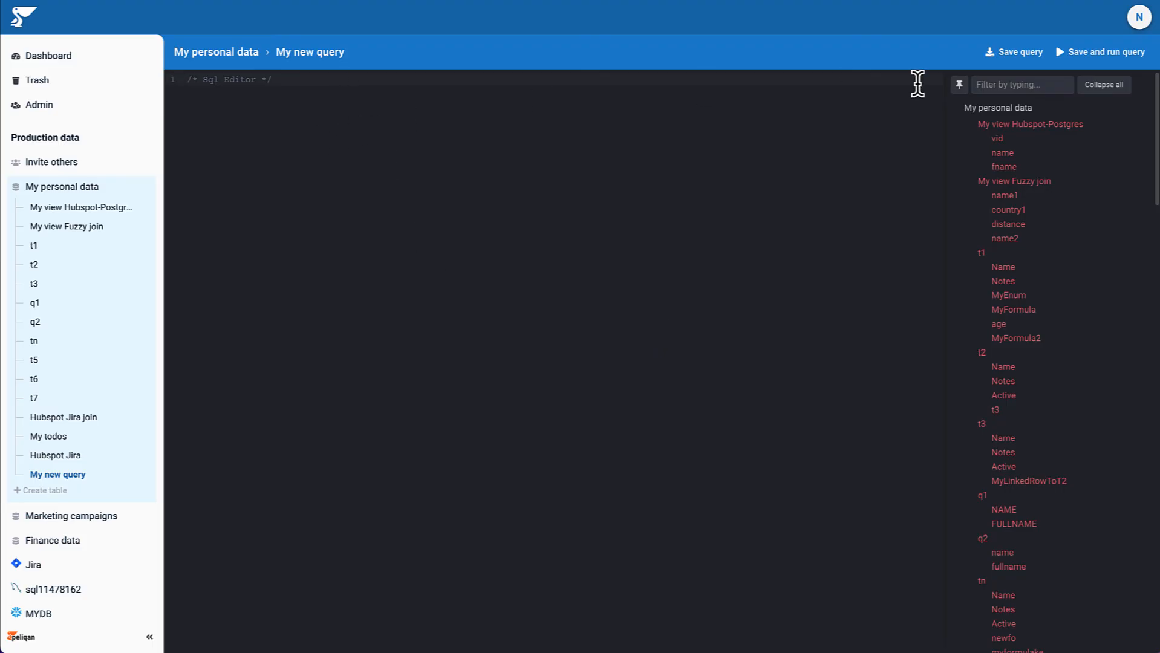
# Step: Find the hubspot.contacts table with the filter "hubsp" and insert its reference into the SQL editor in place of the placeholder comment
pyautogui.click(1016, 84)
pyautogui.write('hubsp')
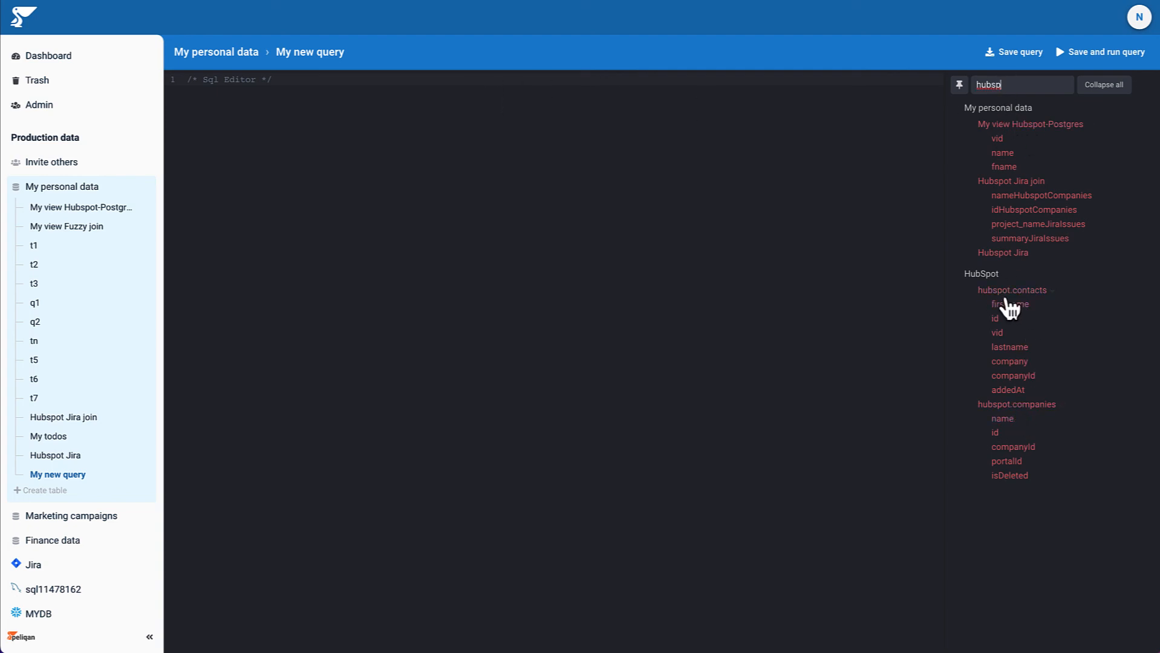
pyautogui.moveTo(1007, 301); pyautogui.dragTo(800, 311)
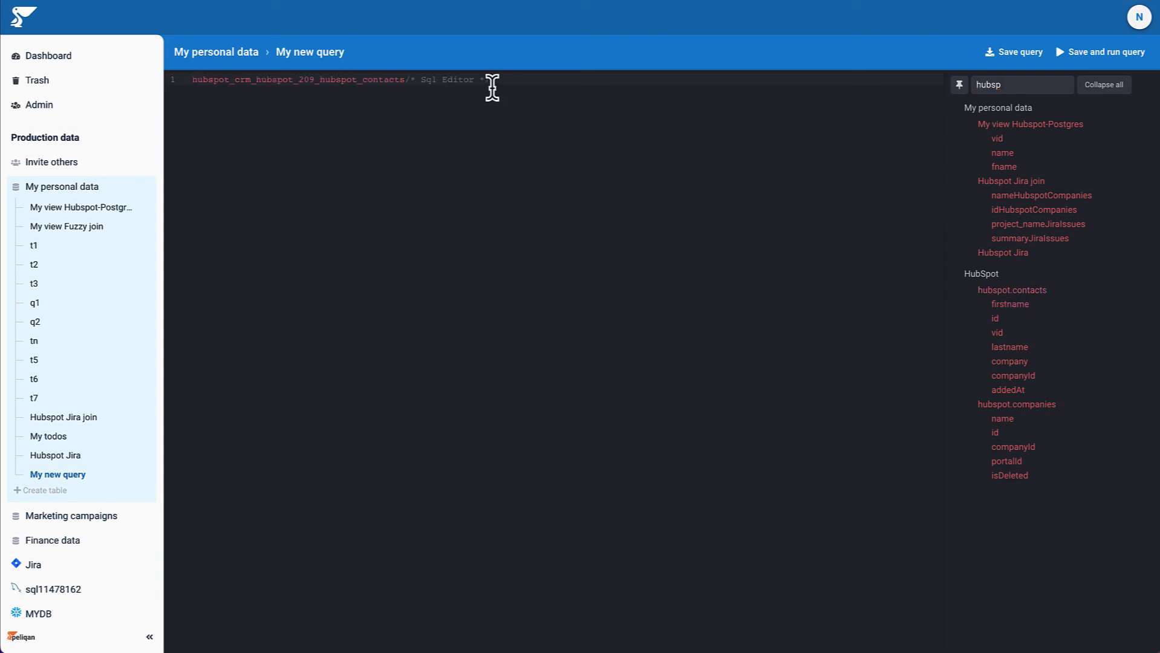
pyautogui.moveTo(402, 77); pyautogui.dragTo(510, 135)
pyautogui.press('Delete')
# Step: Complete the query as SELECT * FROM hubspot_crm_hubspot_209_hubspot_contacts, and save and run it
pyautogui.press('Home')
pyautogui.write('S')
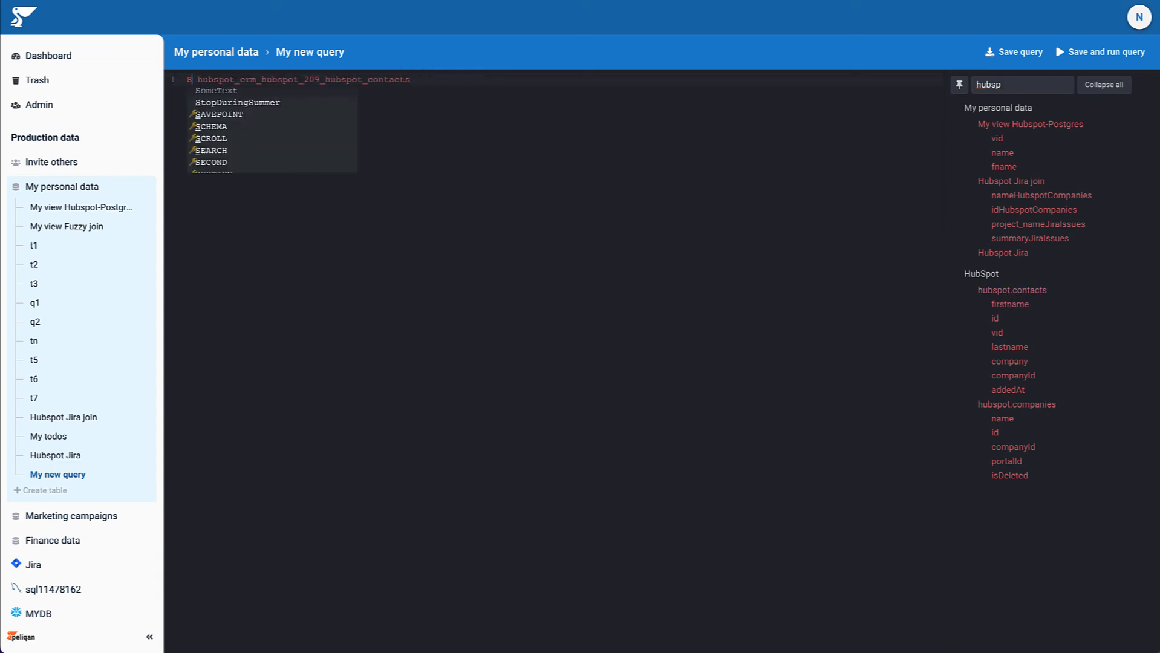
pyautogui.write('ELECT * FROM')
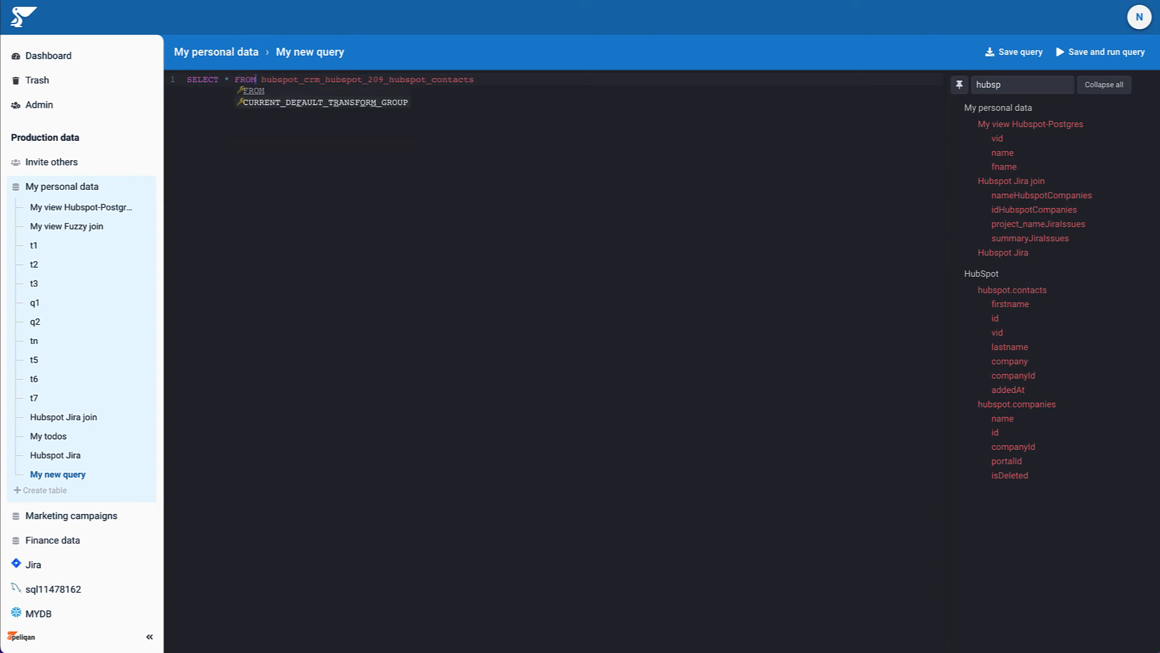
pyautogui.press('Escape')
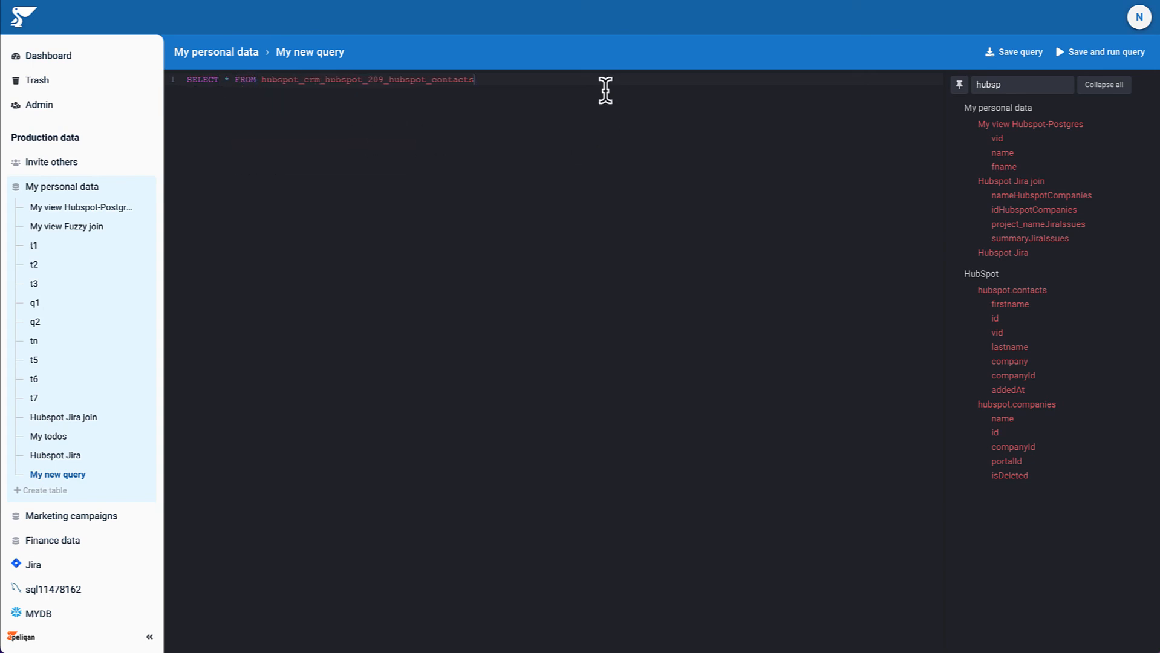
pyautogui.click(1121, 56)
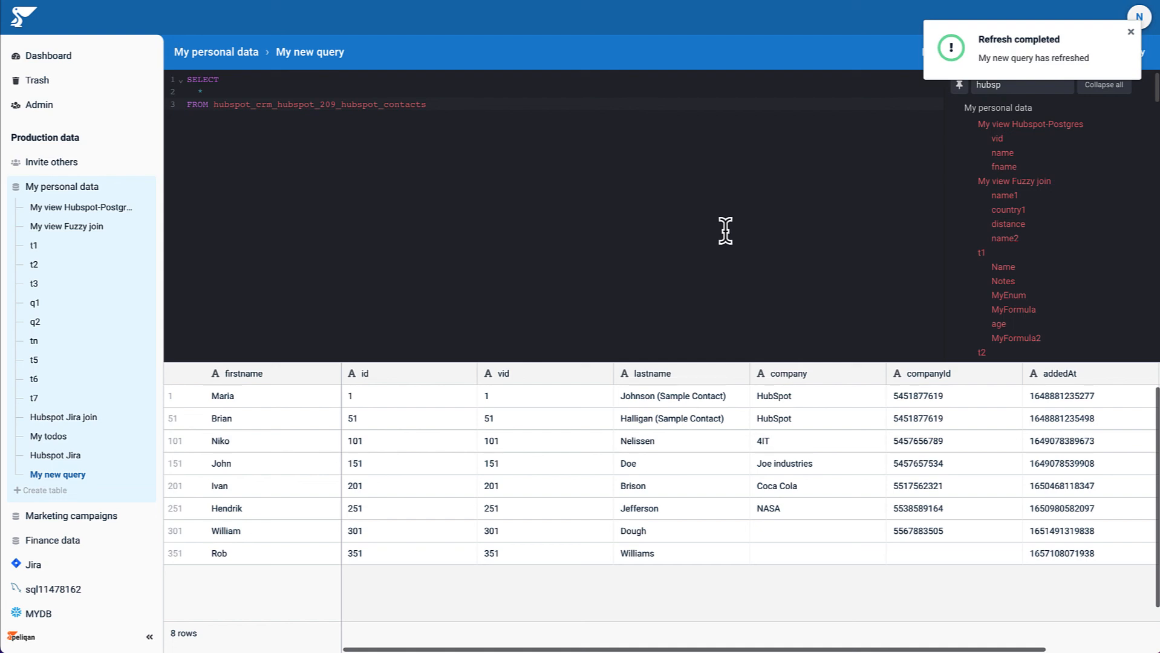
# Step: Replace the asterisk in the SELECT clause with trim(firstname)
pyautogui.click(240, 91)
pyautogui.press('BackSpace')
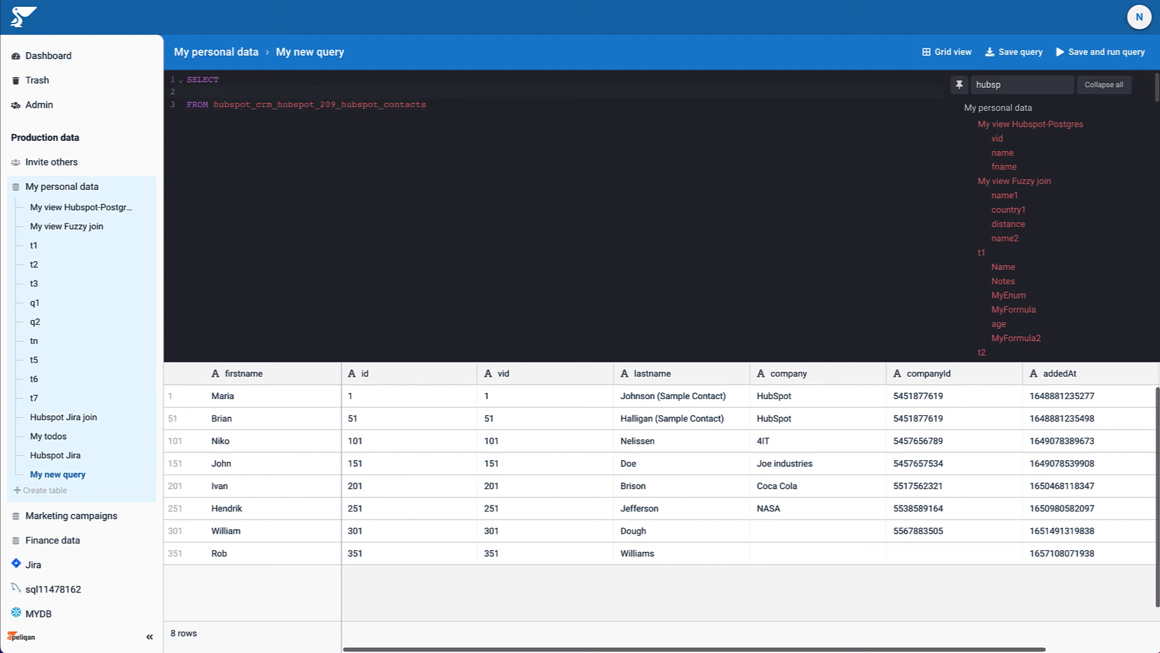
pyautogui.write('trim(firstname)')
pyautogui.press('BackSpace')
pyautogui.click(277, 104)
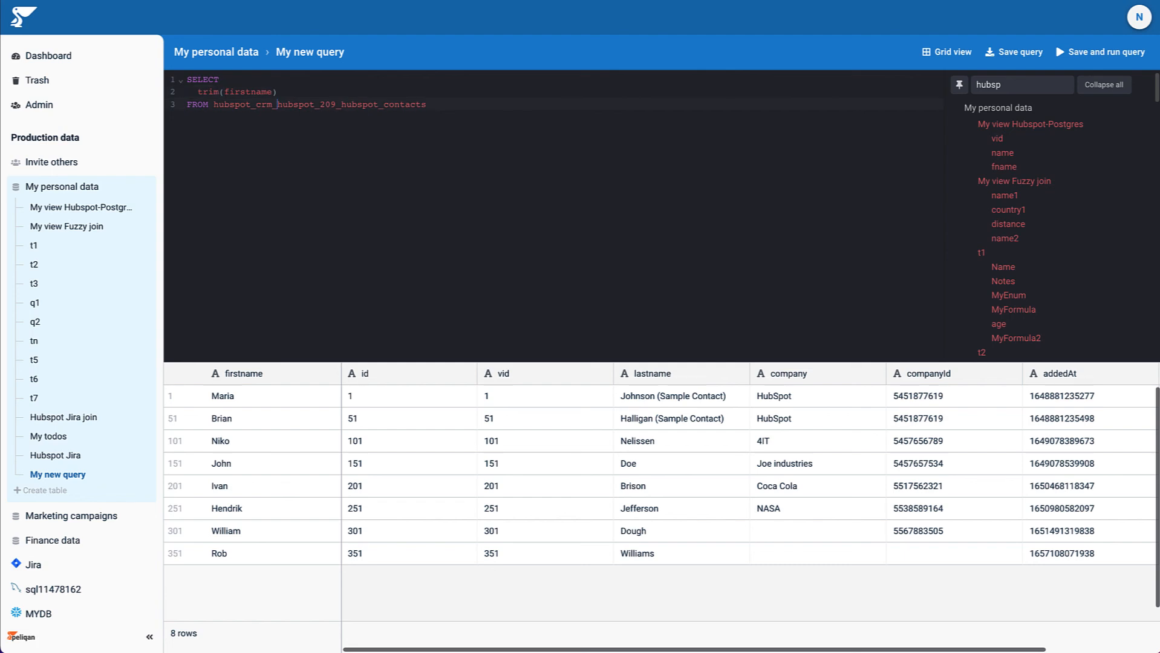